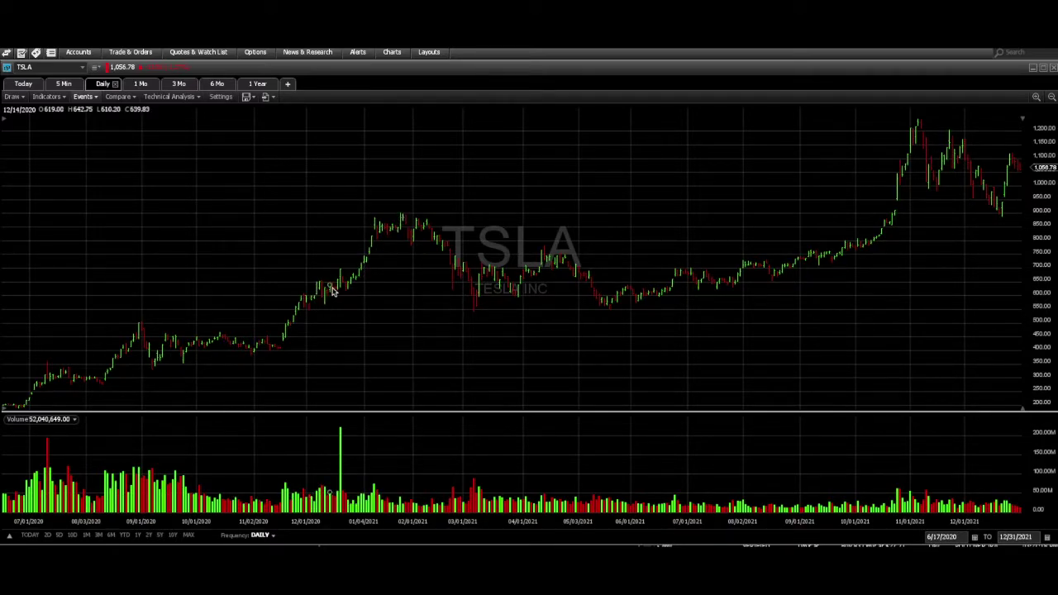
- Change the TSLA chart type to Candlestick (Standard) and apply the chart settings
left_click(225, 98)
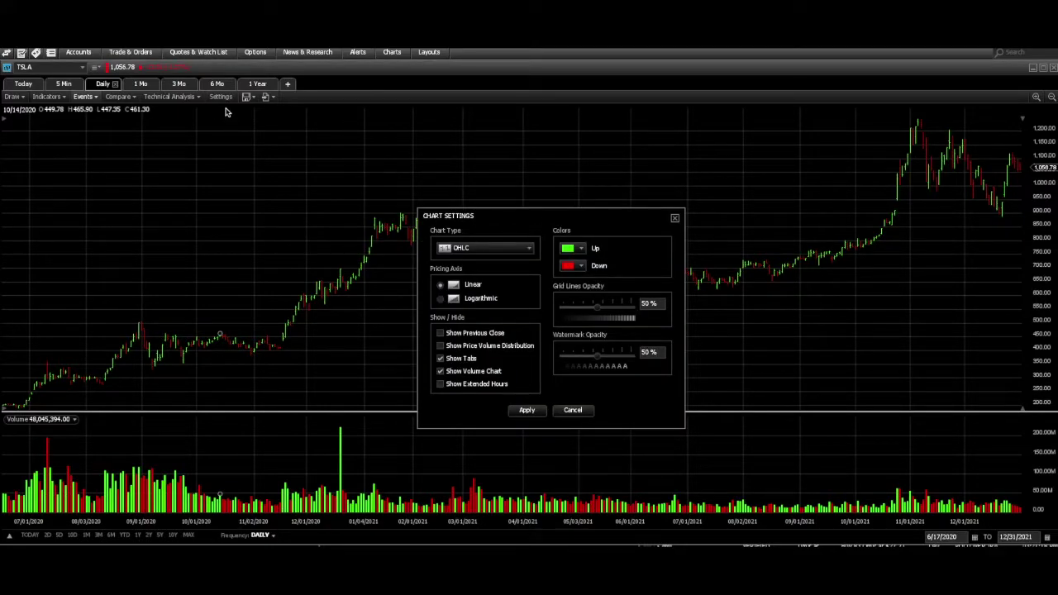
left_click(516, 250)
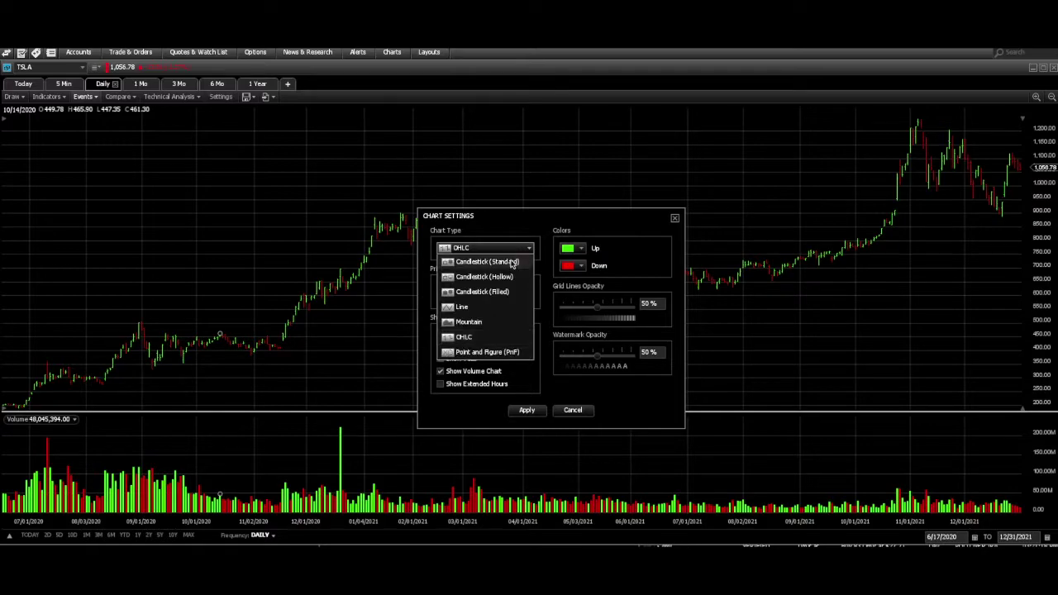
left_click(512, 262)
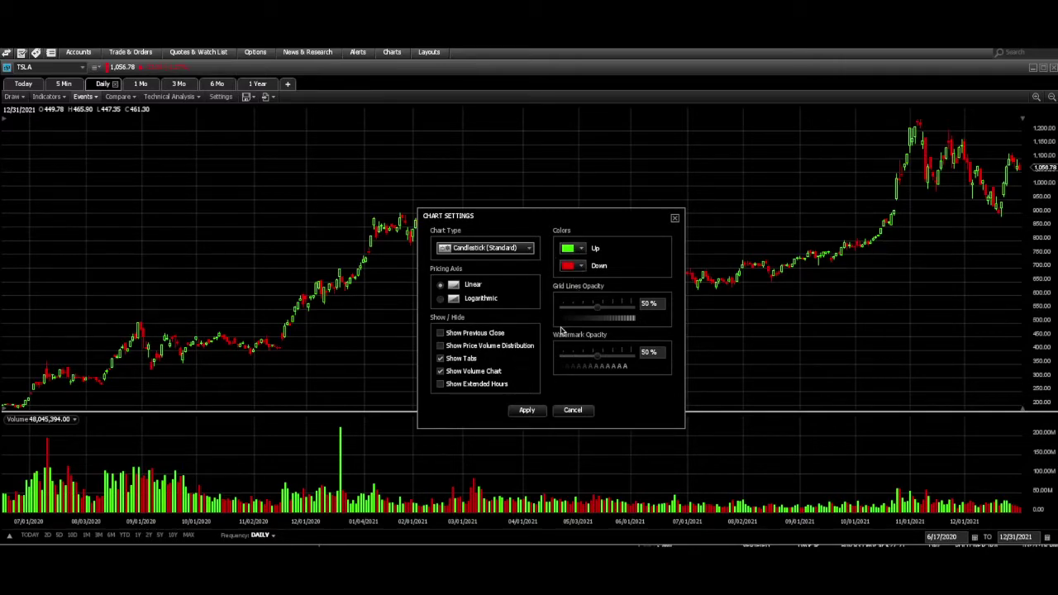
left_click(527, 411)
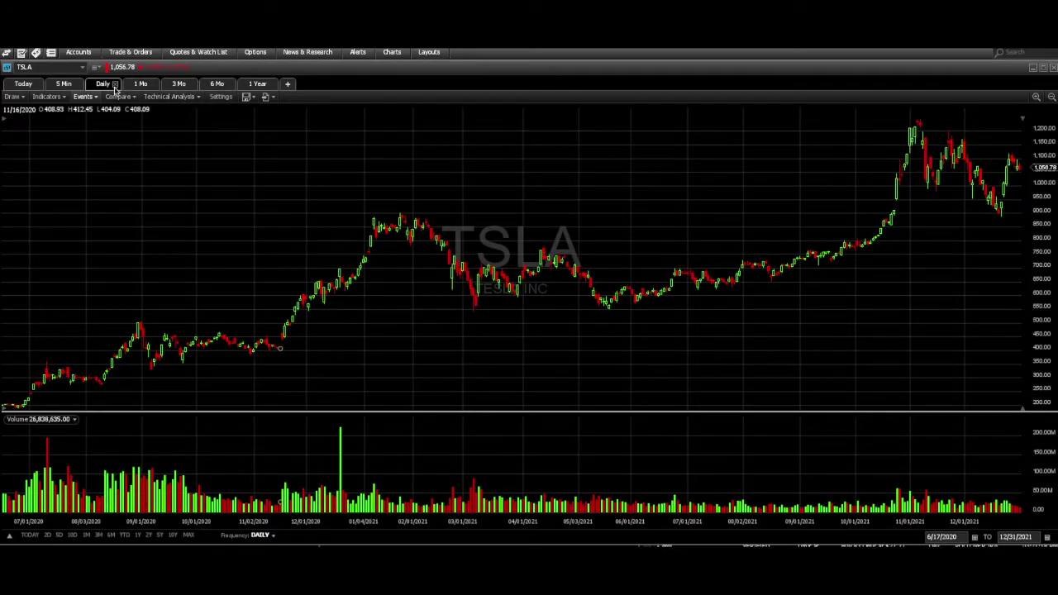
- Toggle the display of extended hours on and back off in the chart settings, and apply
left_click(222, 99)
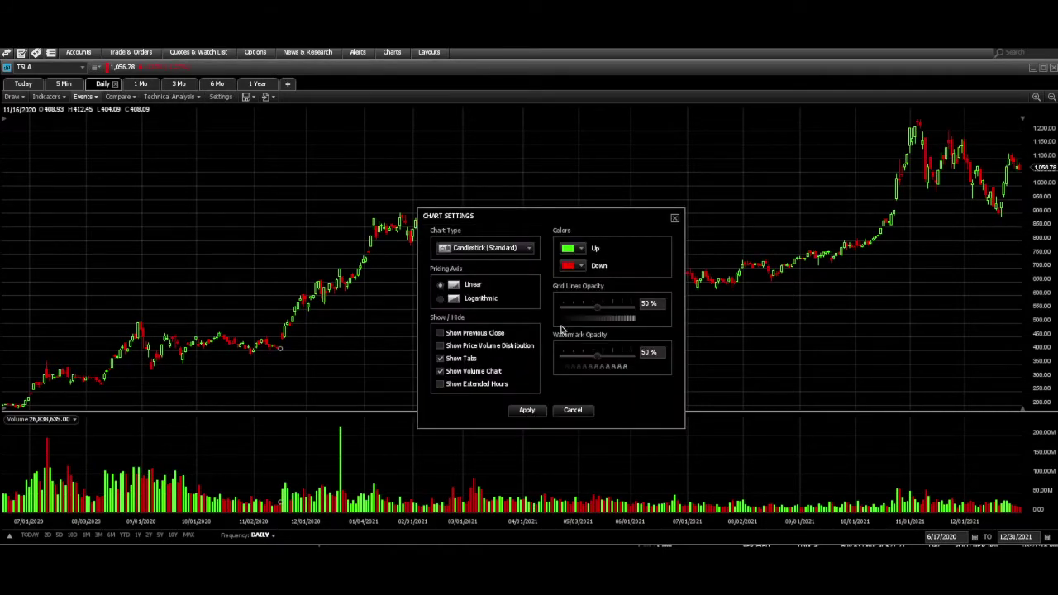
left_click(456, 385)
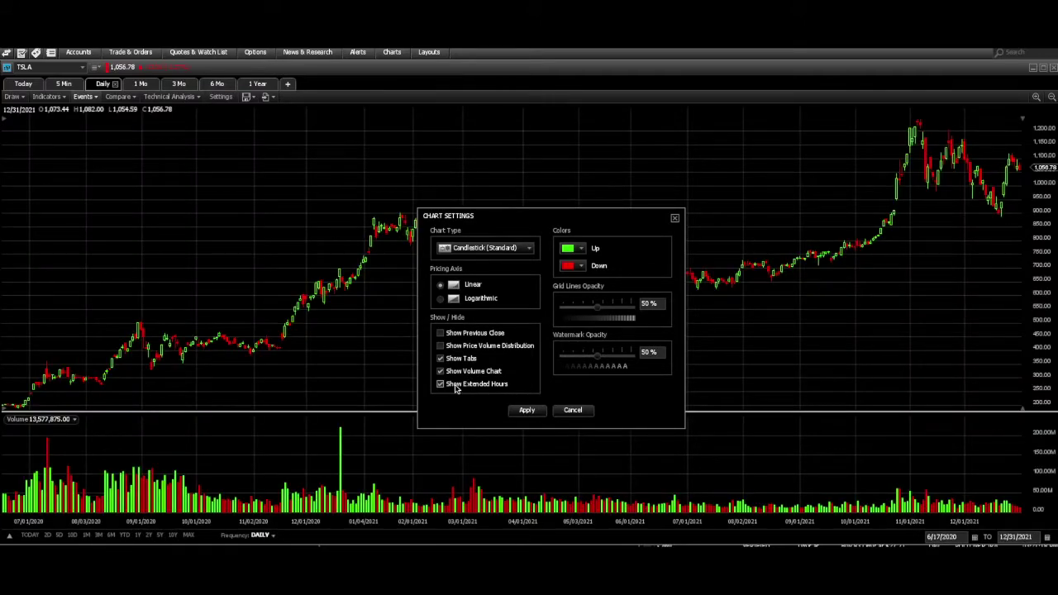
left_click(455, 386)
left_click(529, 411)
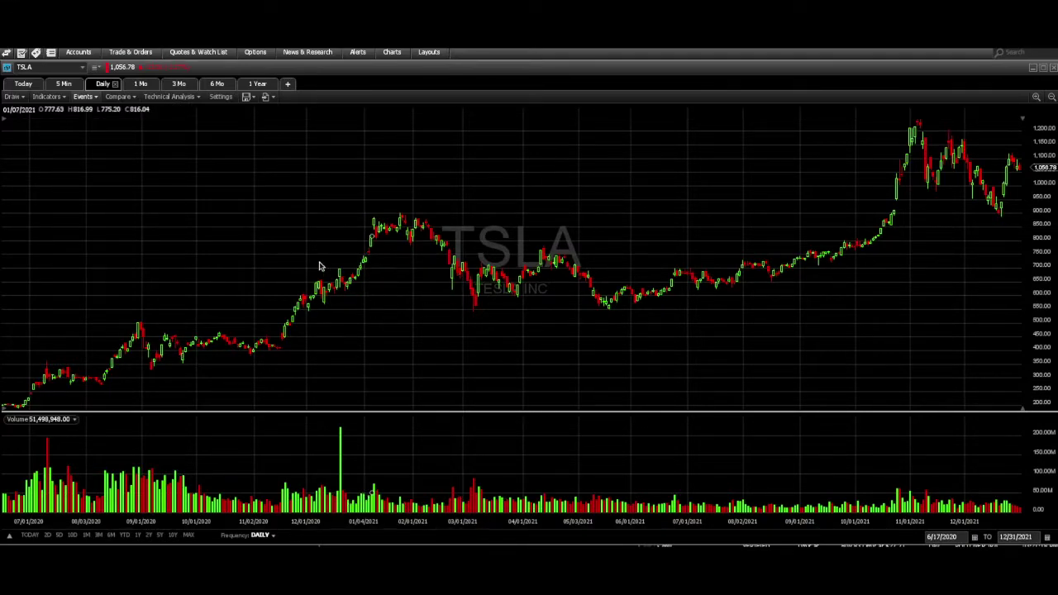
- Show the Earnings events on the daily chart and inspect the earnings per share at several markers
left_click(86, 98)
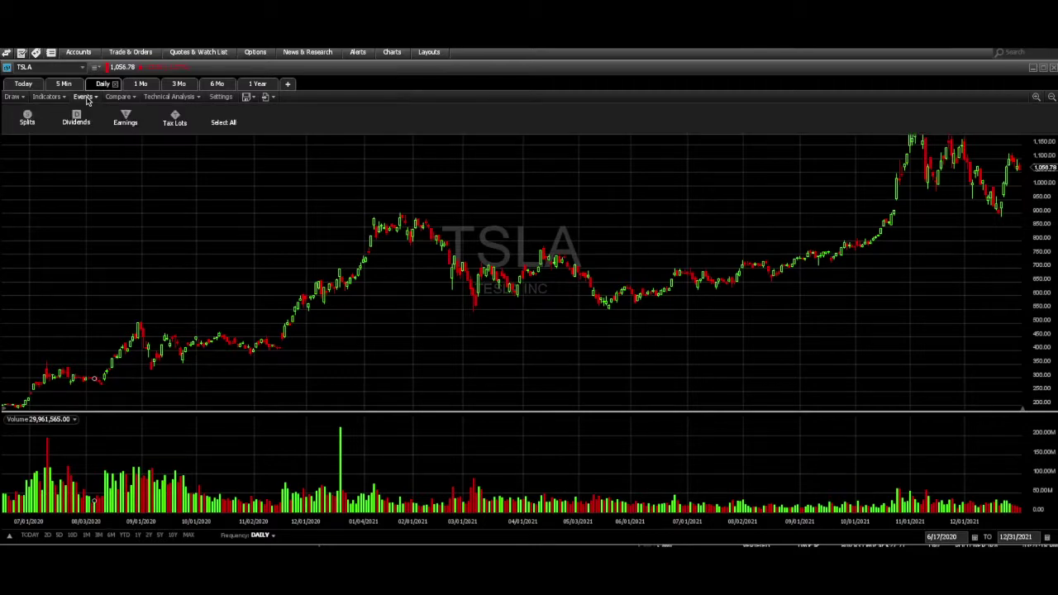
left_click(131, 121)
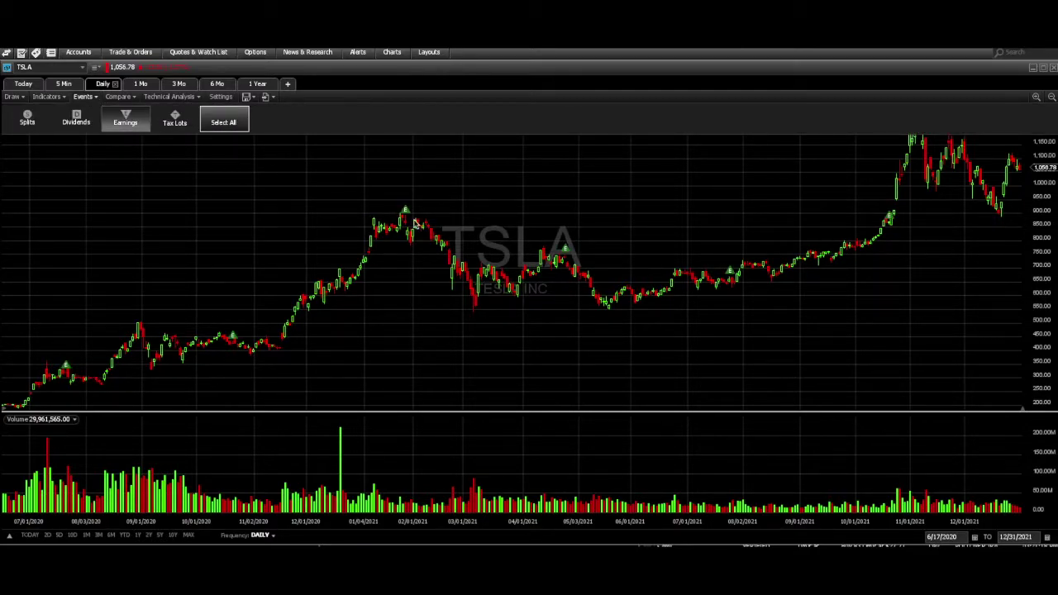
left_click(139, 123)
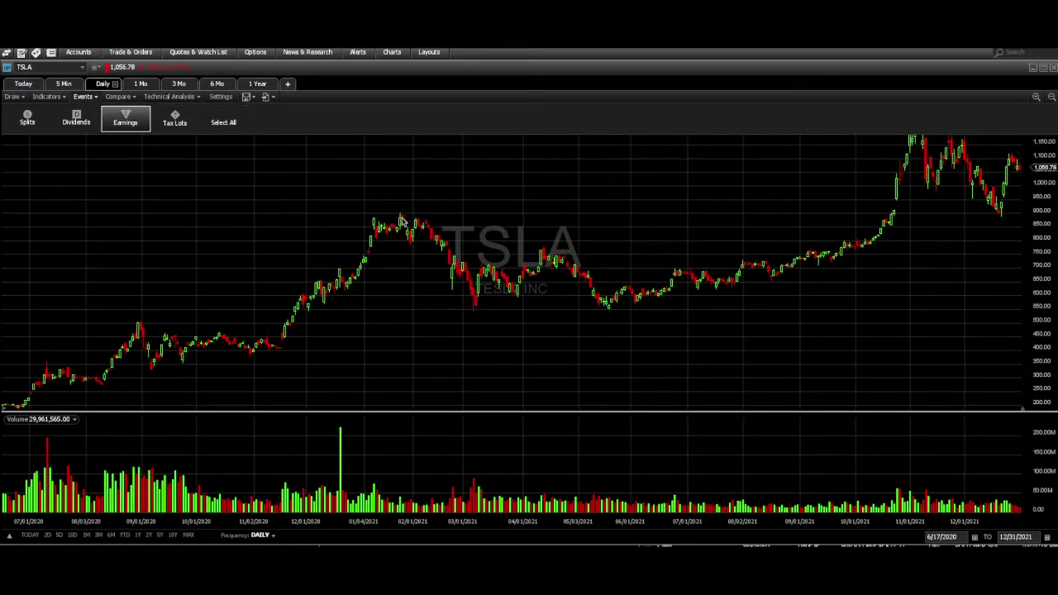
left_click(129, 123)
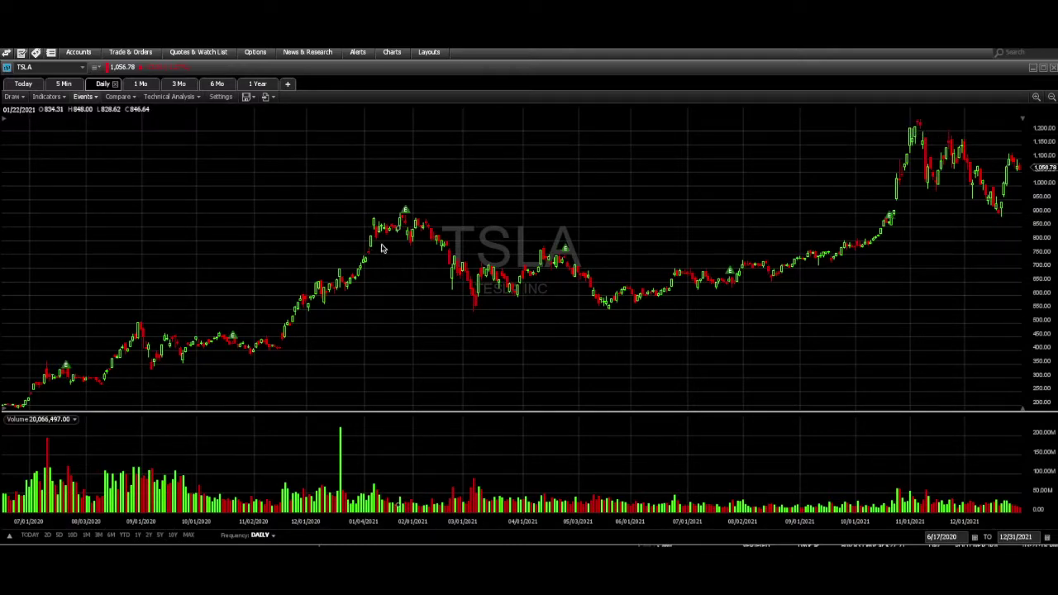
mouse_move(236, 341)
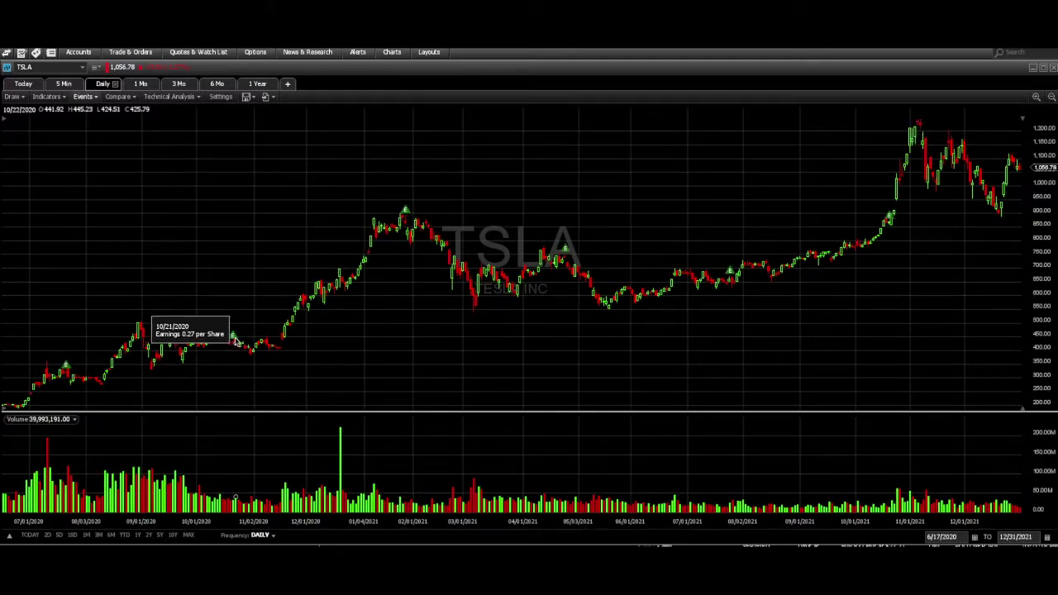
mouse_move(406, 214)
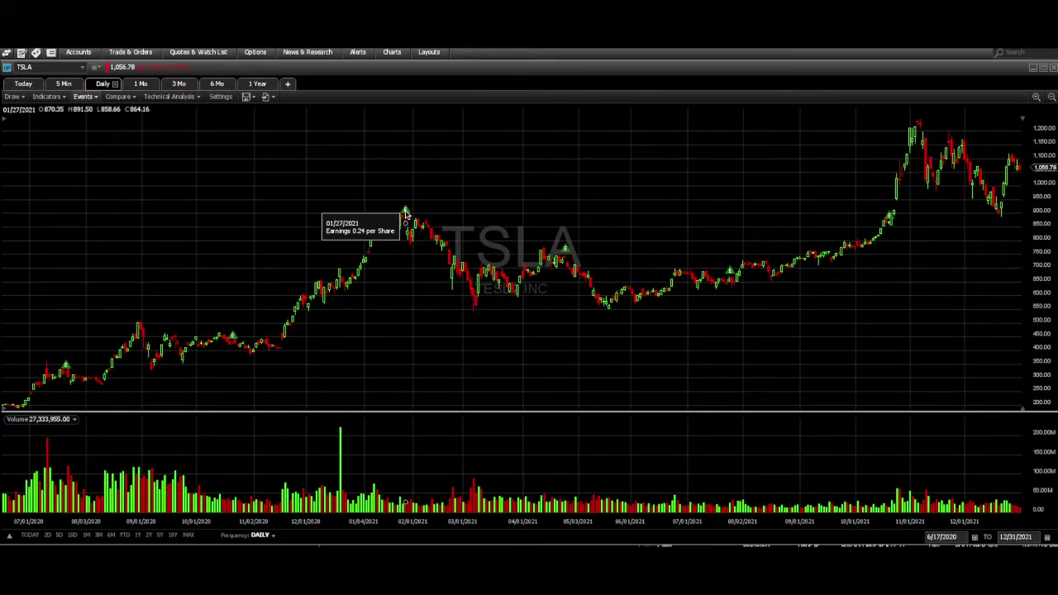
mouse_move(565, 248)
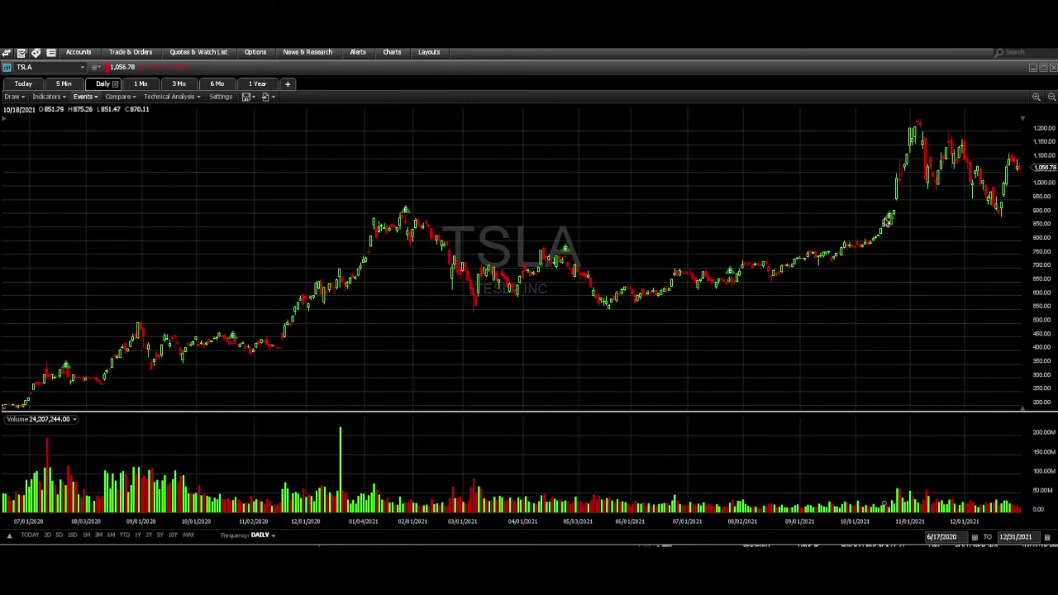
mouse_move(889, 219)
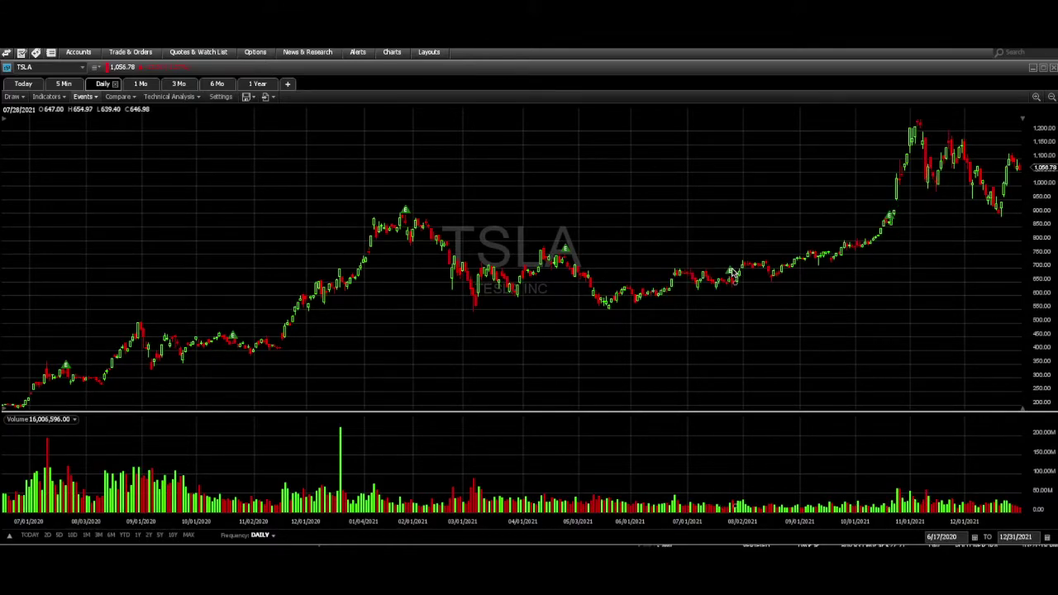
mouse_move(733, 274)
- Save the current workspace layout under its existing name
left_click(443, 55)
mouse_move(443, 66)
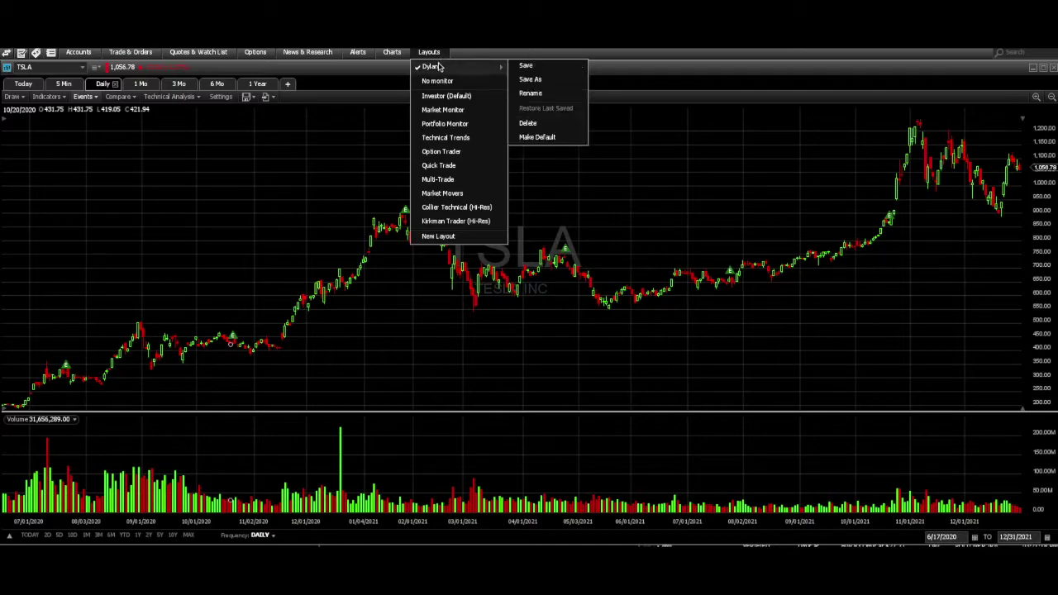
left_click(526, 72)
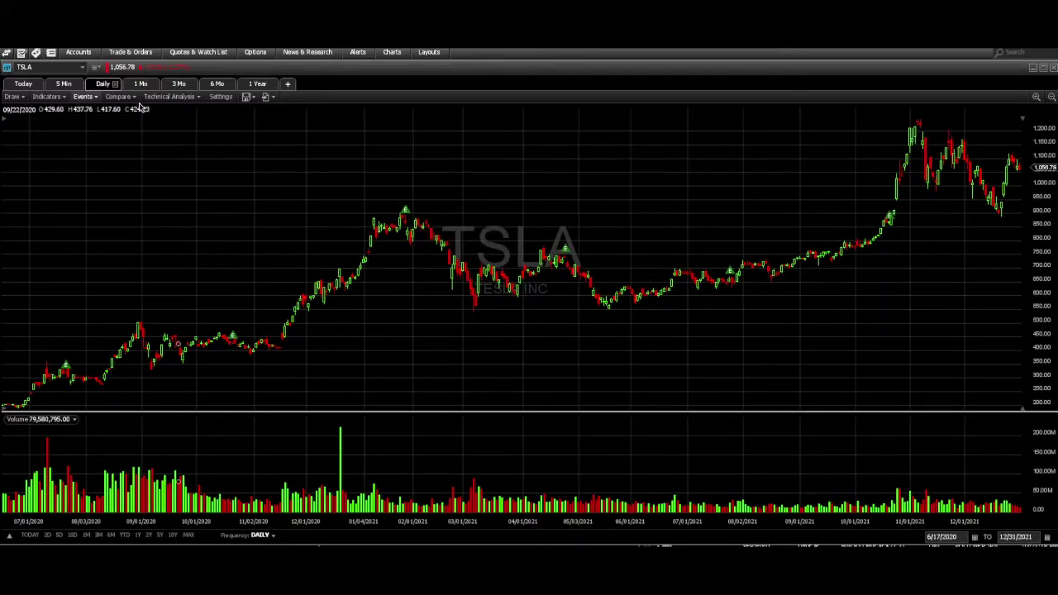
- Add the Relative Strength Index (RSI) indicator to the TSLA chart
left_click(59, 98)
left_click(621, 156)
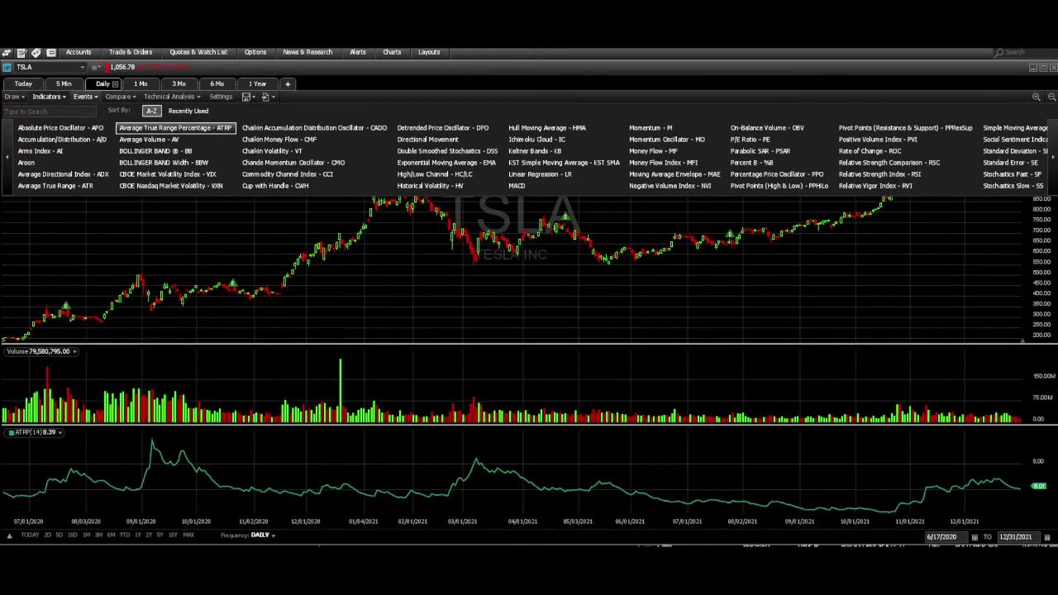
left_click(1055, 157)
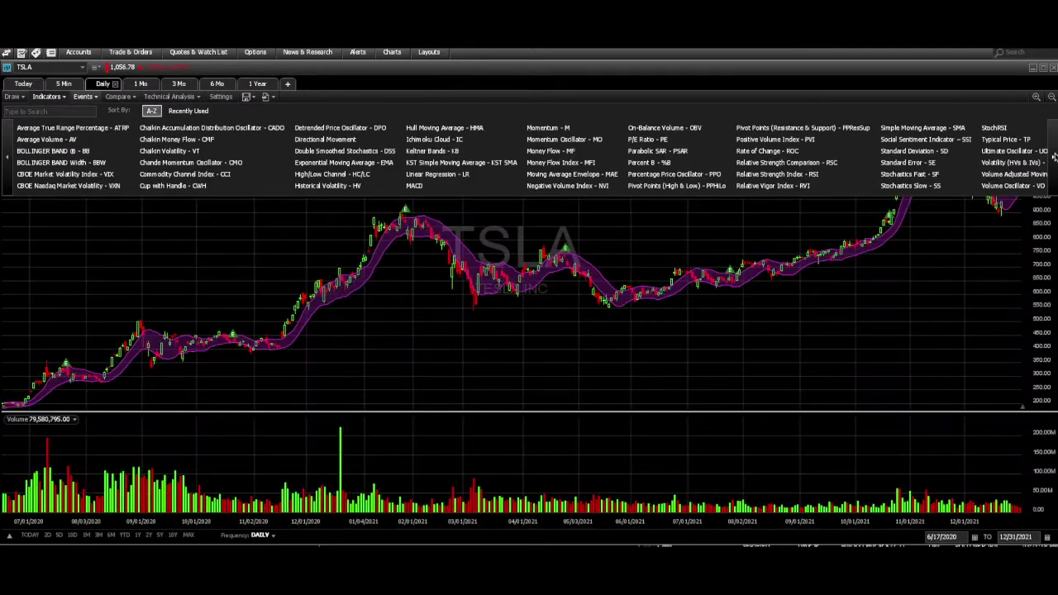
left_click(815, 177)
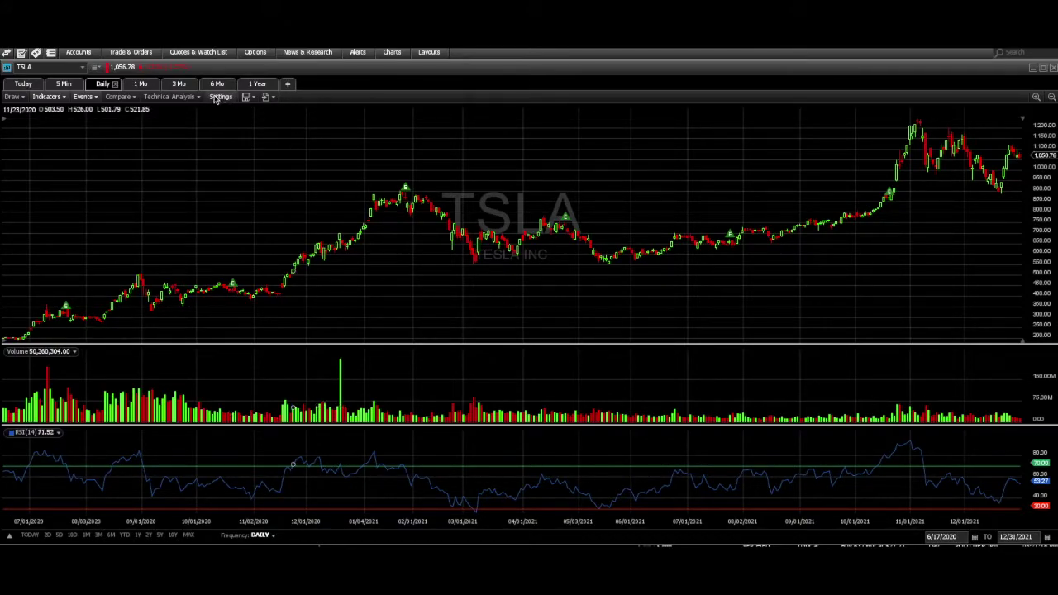
- Set the RSI indicator's overbought level to 55 and its oversold level to 45, and apply
left_click(57, 438)
left_click(57, 439)
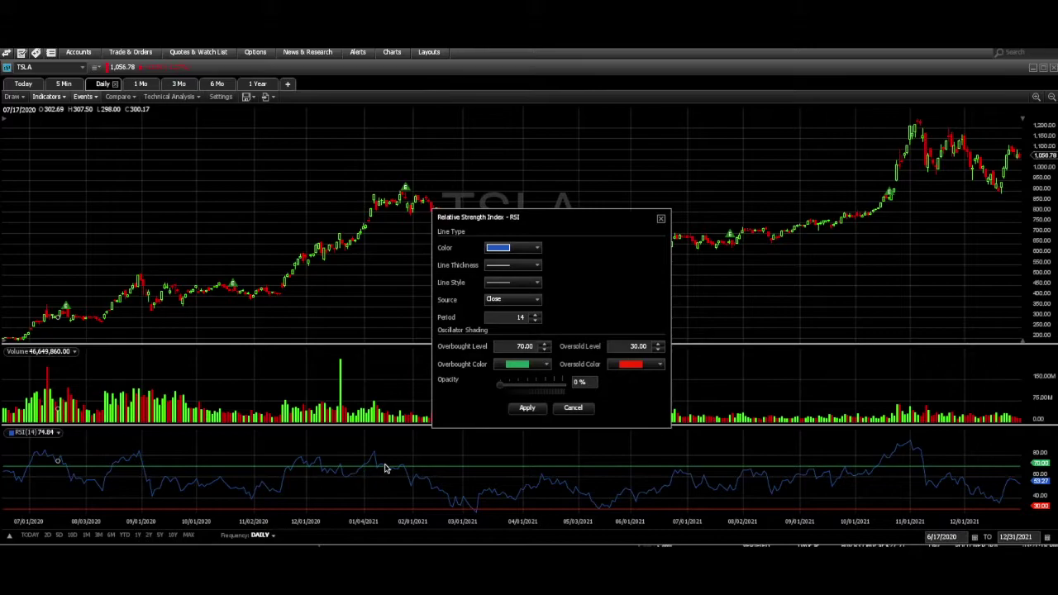
left_click(523, 248)
left_click(535, 248)
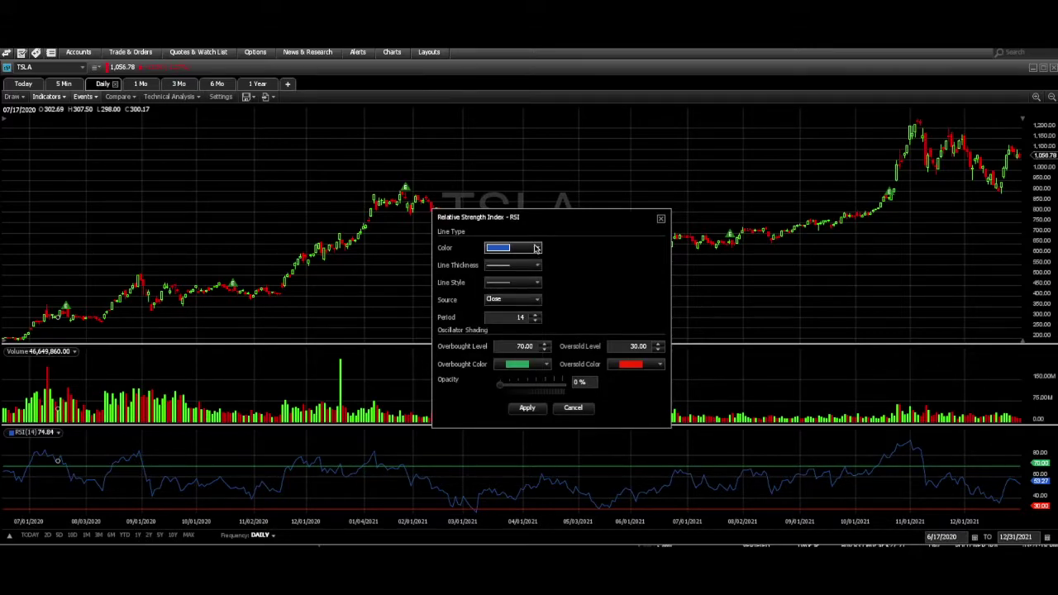
left_click(517, 267)
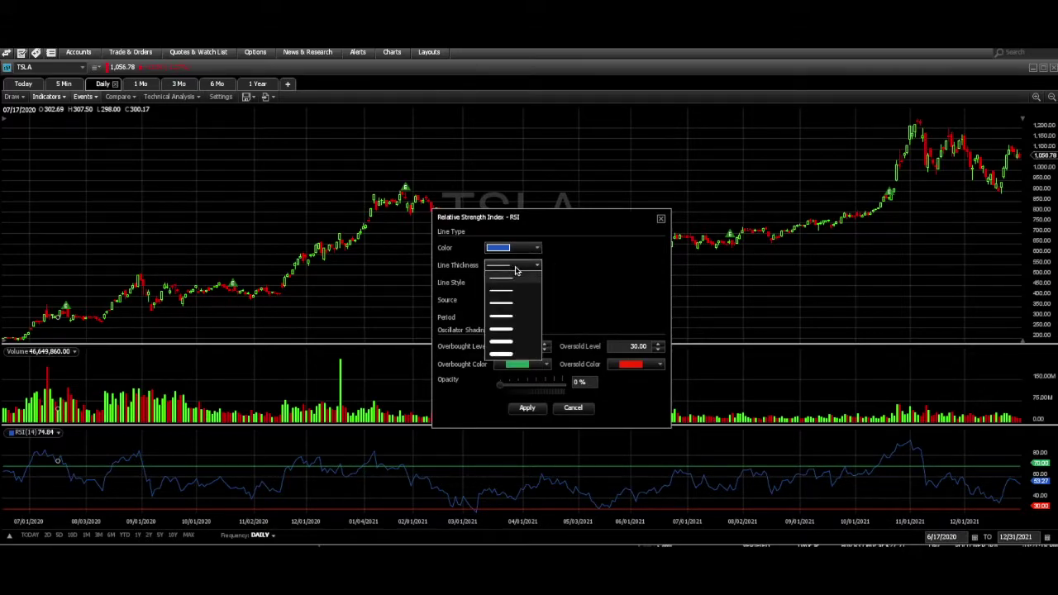
left_click(569, 269)
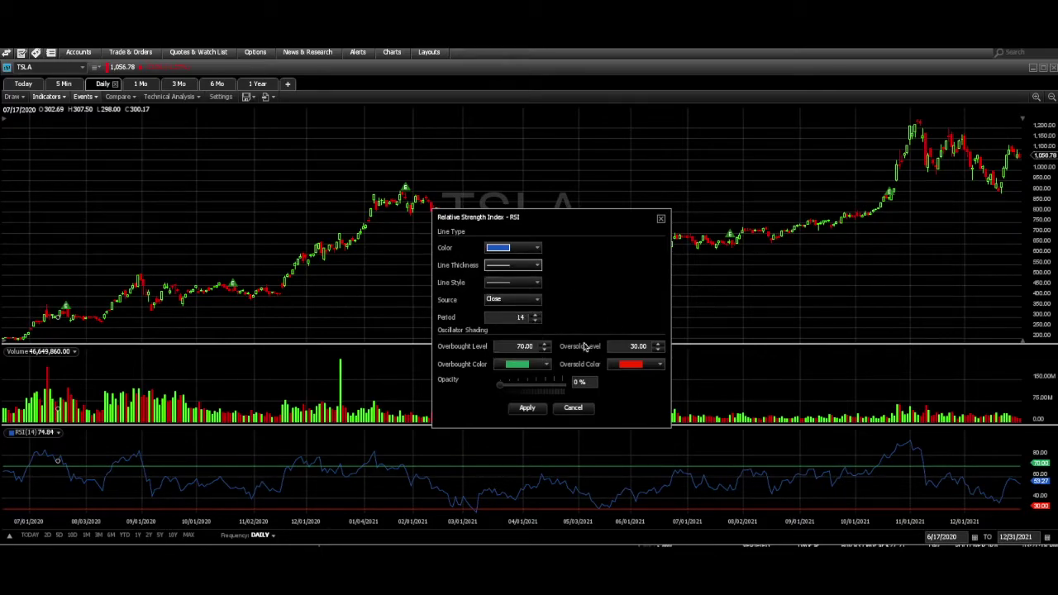
left_click(529, 349)
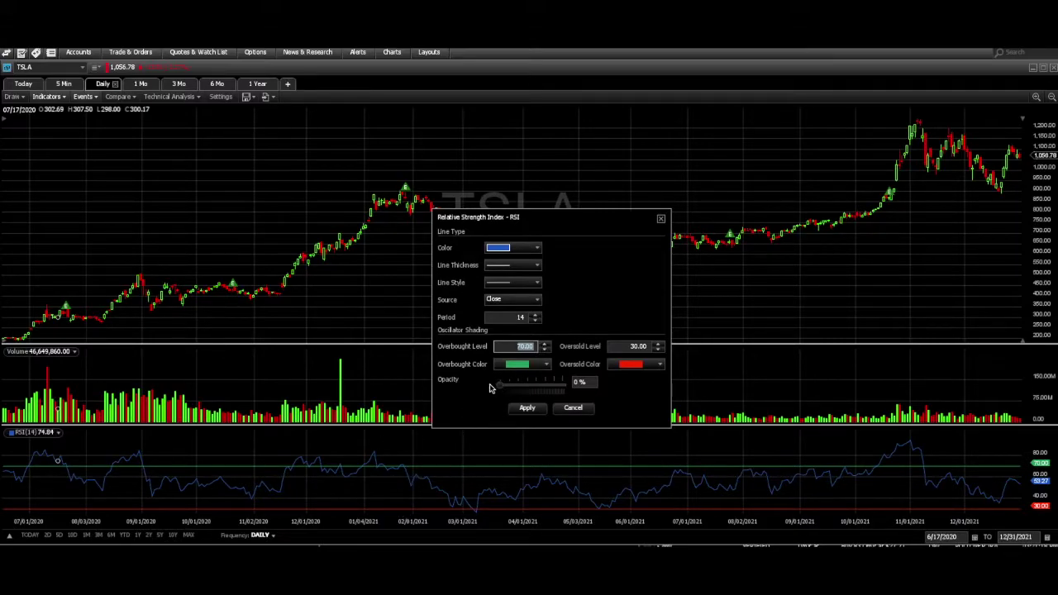
type("55")
left_click(630, 348)
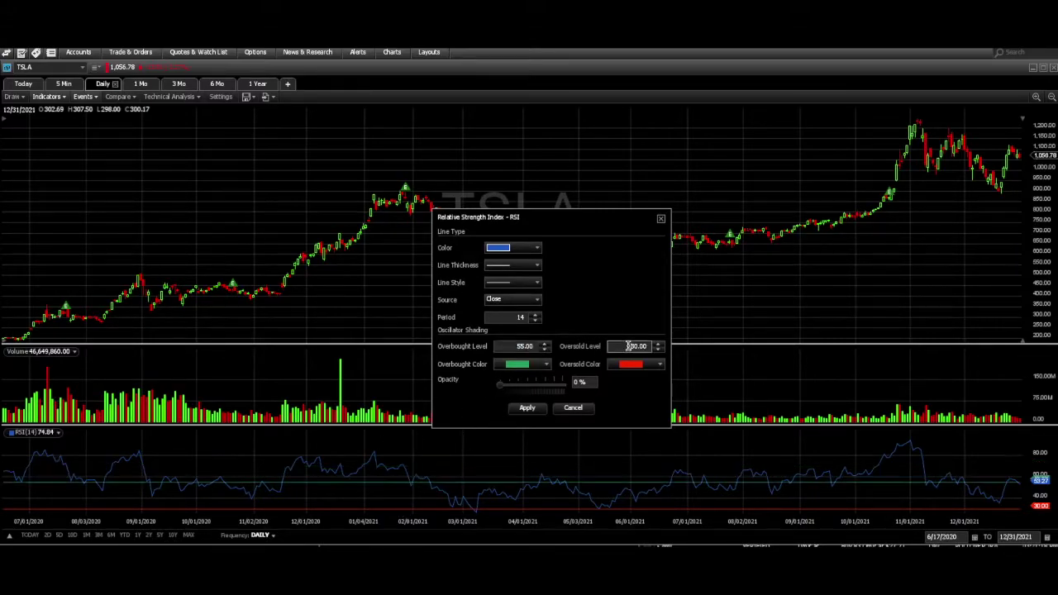
type("45")
left_click(527, 409)
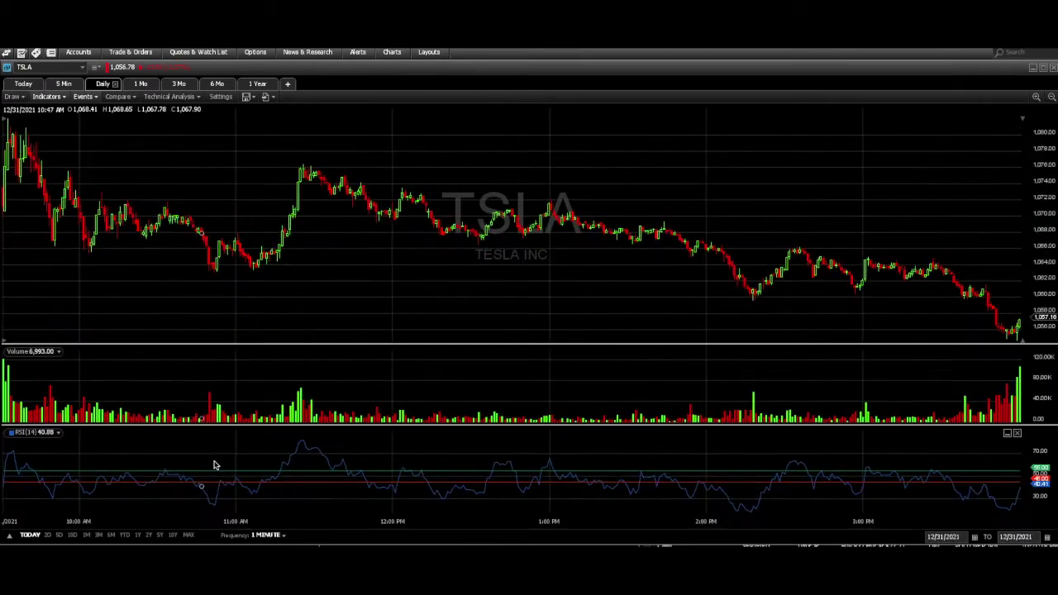
- Set the chart frequency to Daily and add the Exponential Moving Average (EMA) indicator
left_click(267, 536)
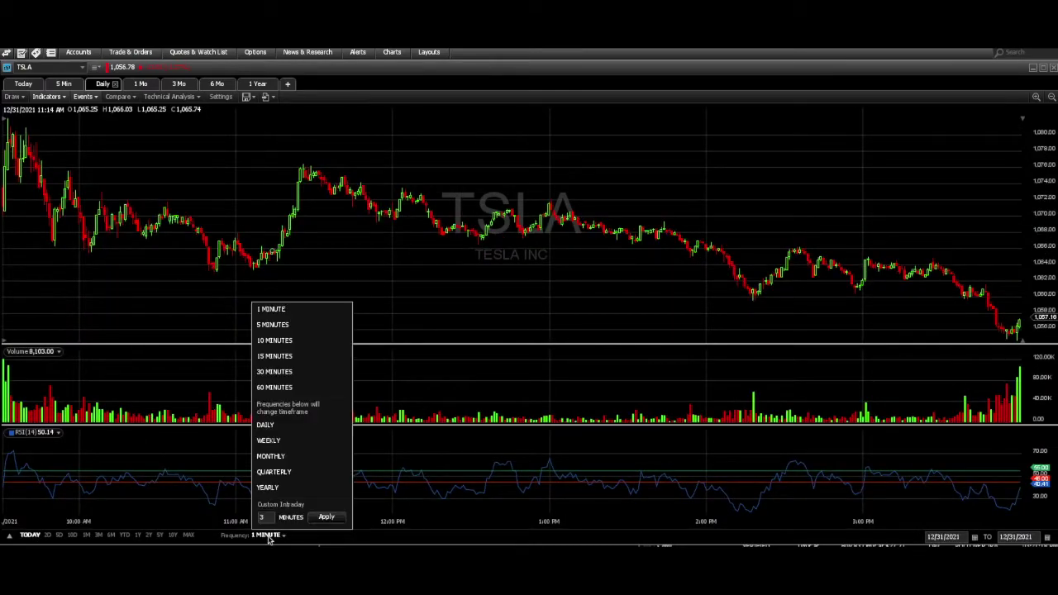
left_click(267, 426)
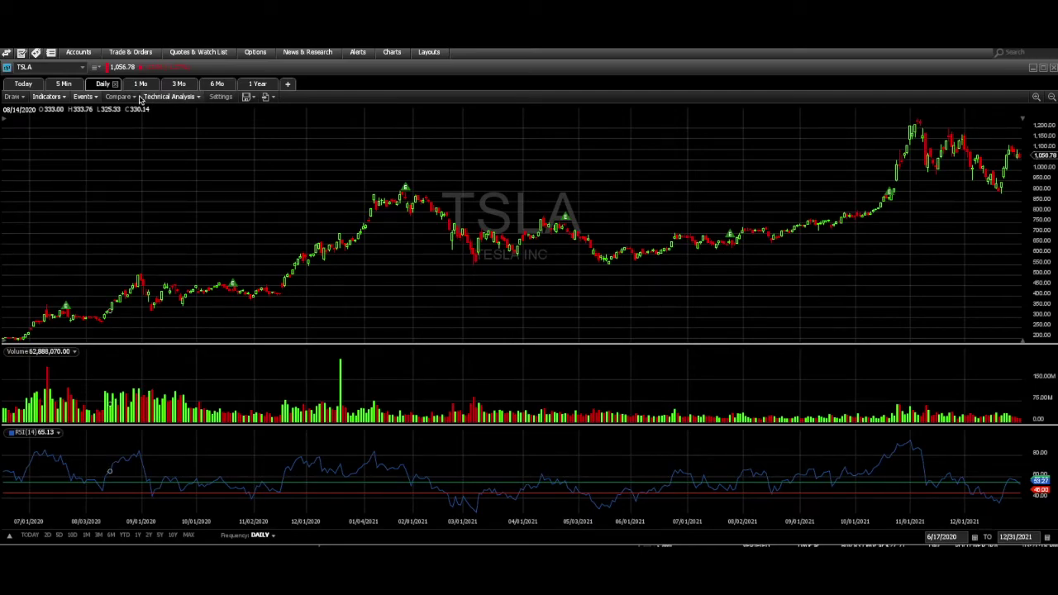
left_click(49, 97)
left_click(74, 112)
type("ema")
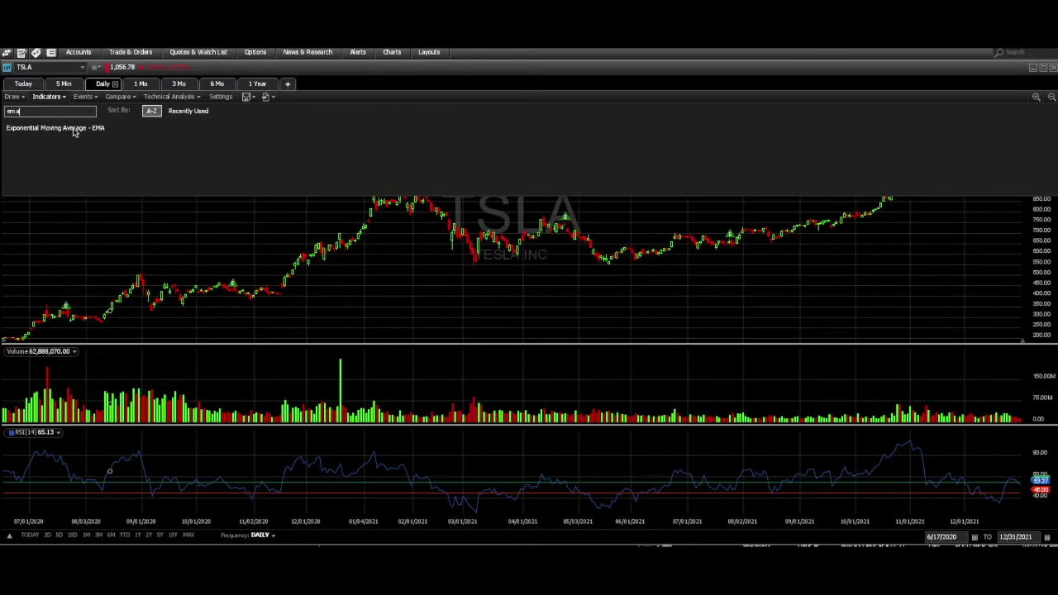
left_click(74, 131)
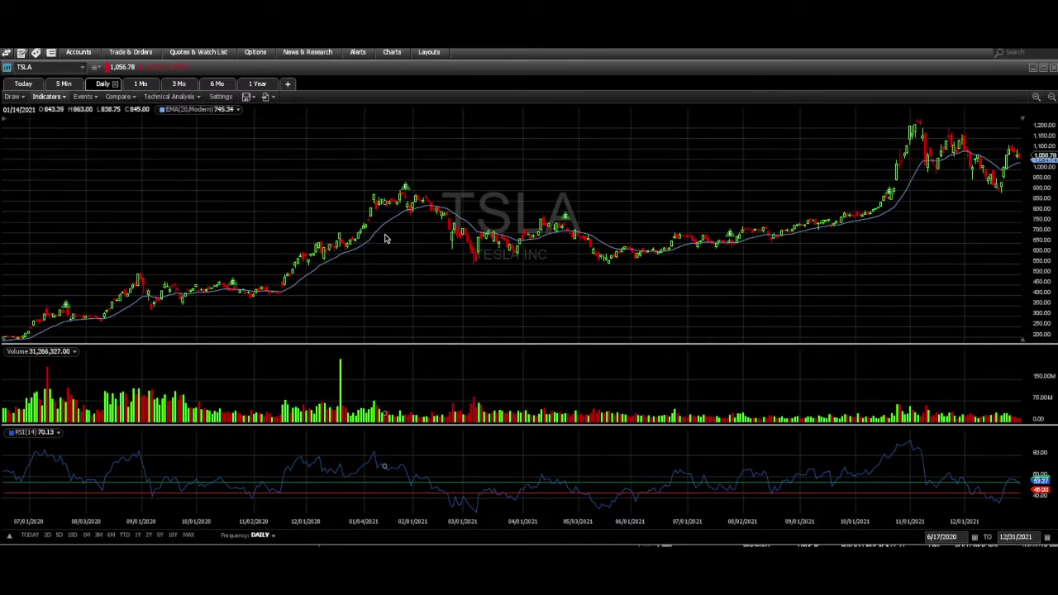
- Change the EMA line's color to bright red and its period to 9, and apply
left_click(238, 111)
left_click(247, 112)
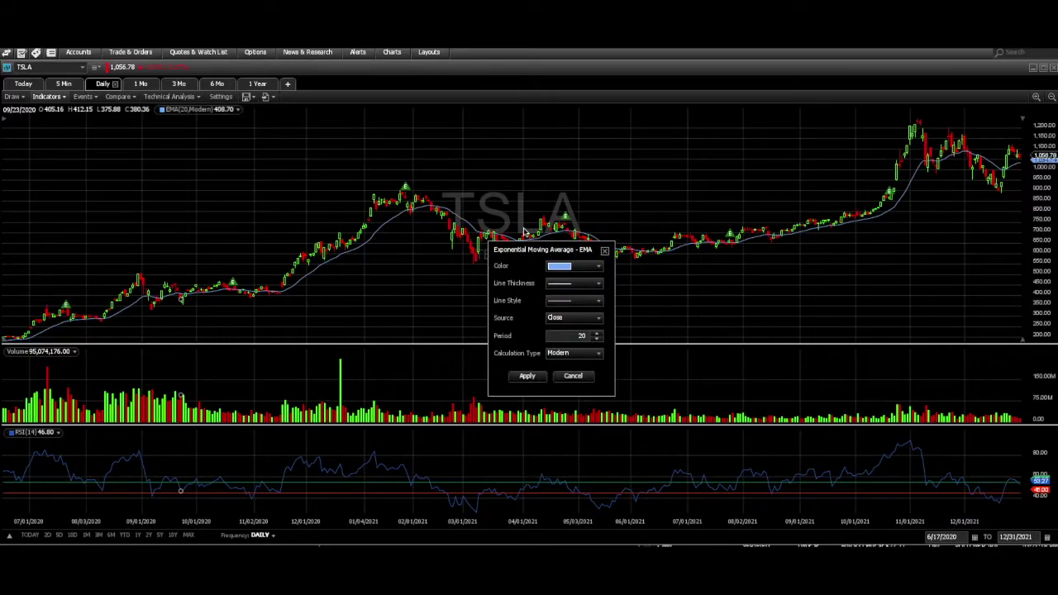
left_click(572, 268)
left_click(568, 295)
left_click(573, 269)
left_click(563, 310)
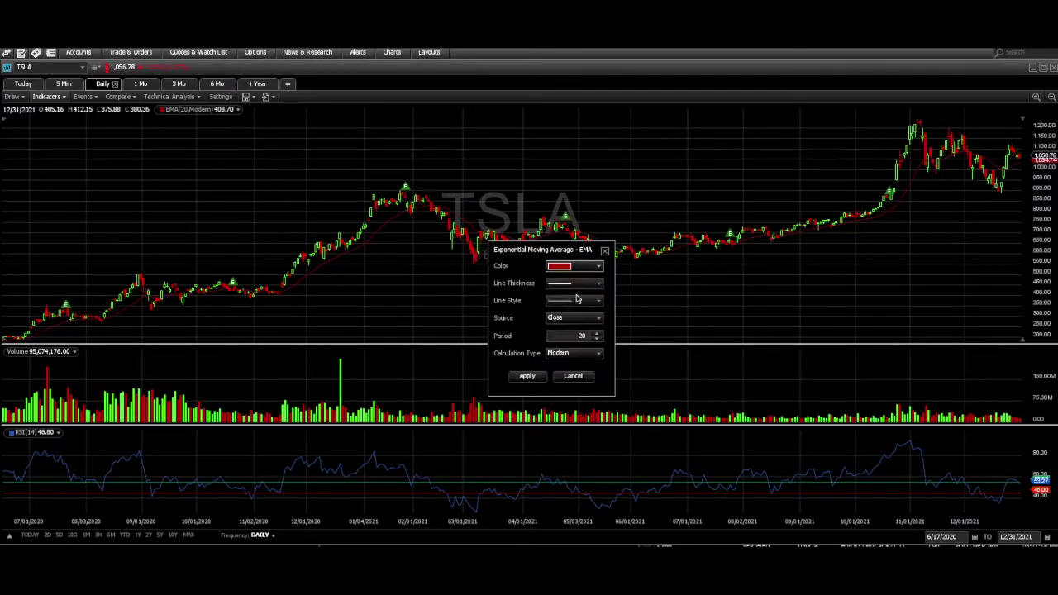
double_click(571, 337)
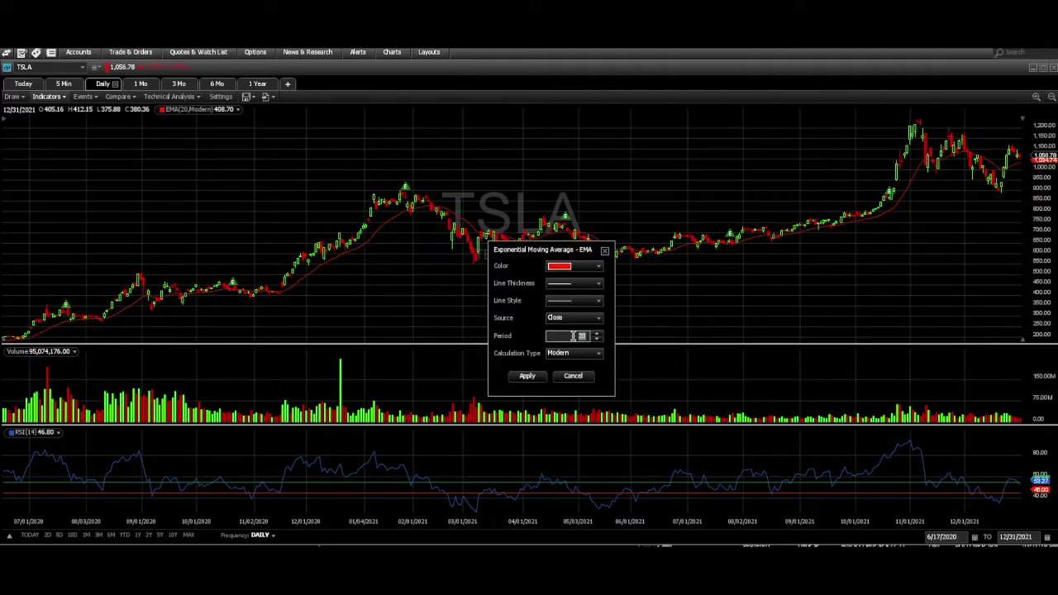
left_click(529, 377)
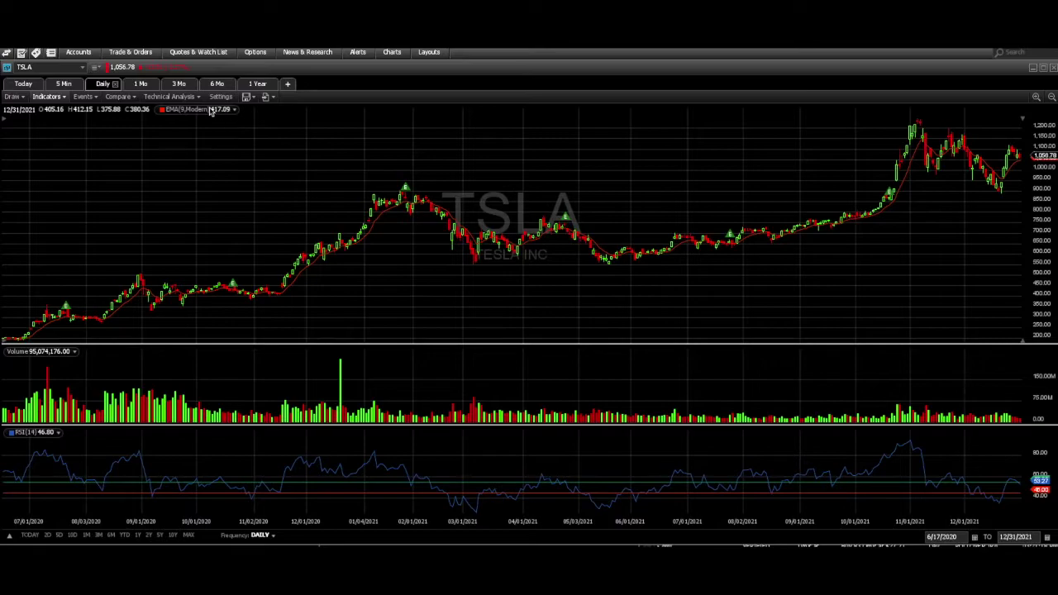
- Add a second Exponential Moving Average (EMA) indicator to the Daily TSLA chart
left_click(48, 96)
left_click(59, 110)
type("ema")
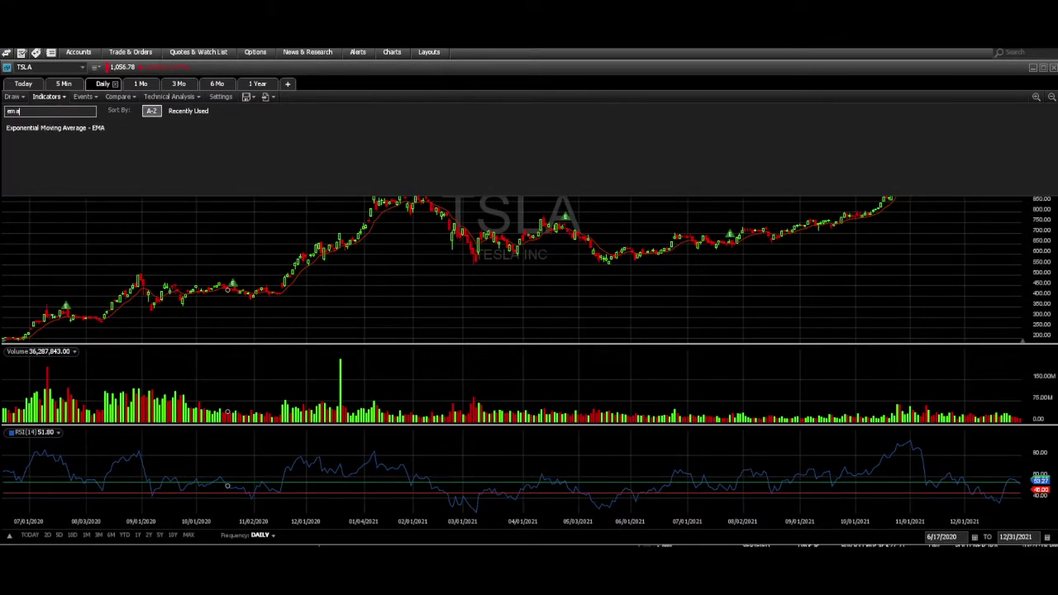
left_click(54, 128)
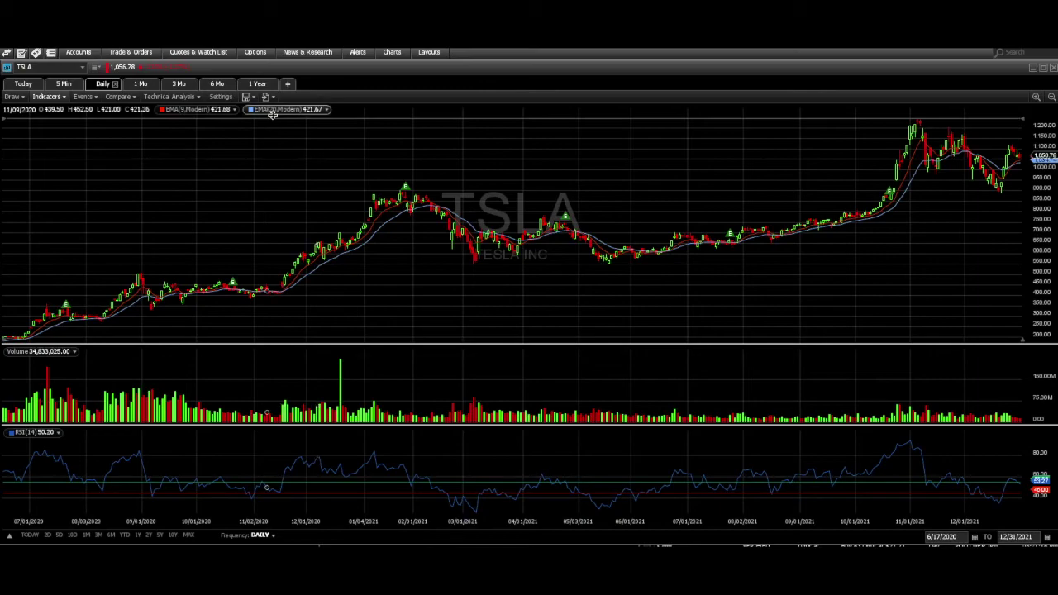
- Change the line color of the new 20-period EMA to orange and apply
left_click(322, 110)
left_click(329, 113)
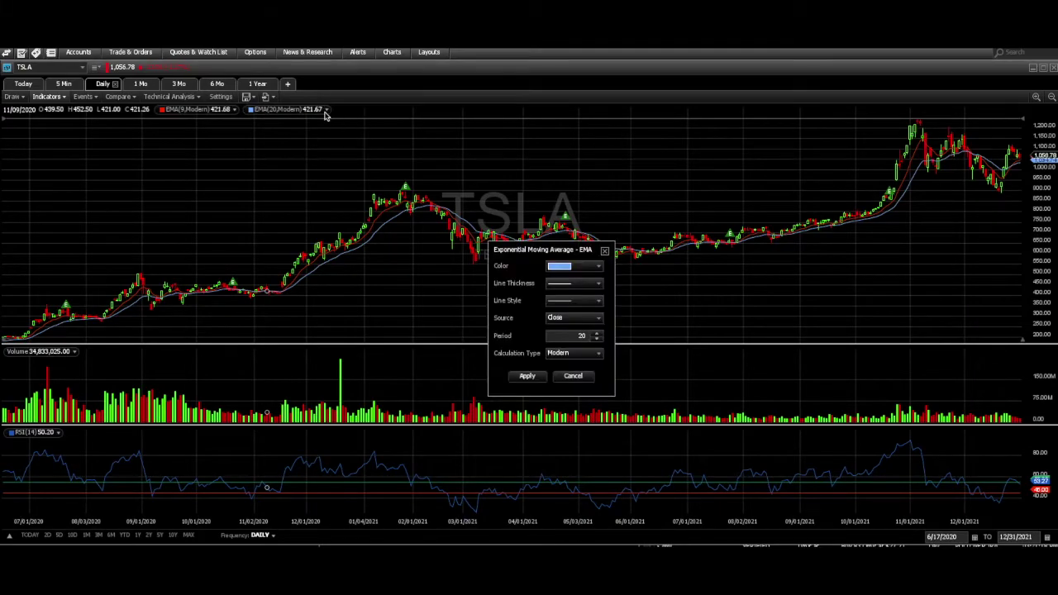
left_click(585, 267)
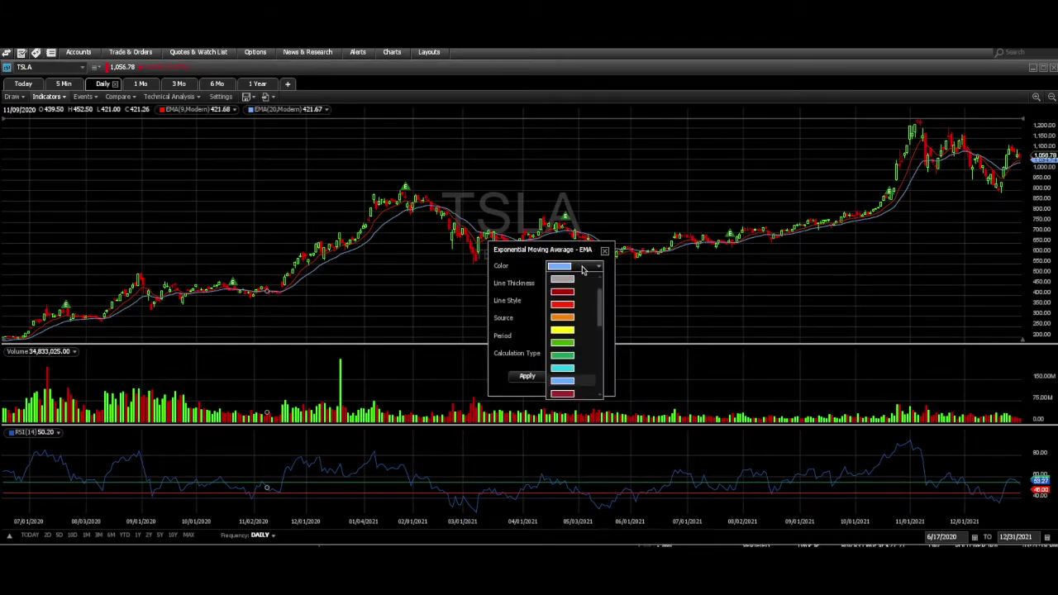
left_click(568, 320)
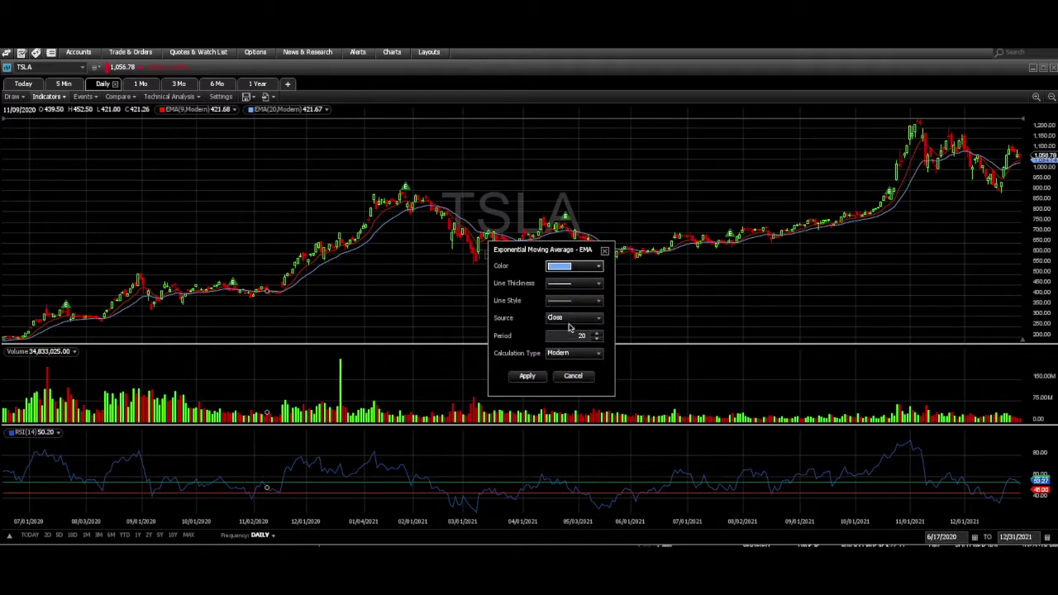
left_click(531, 378)
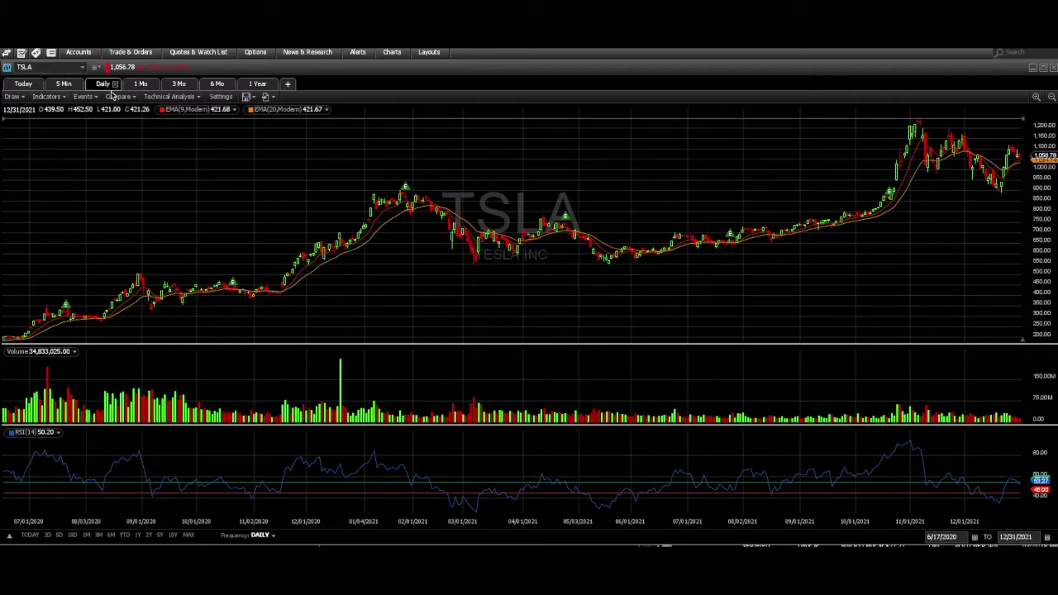
- Compare the indicators on the Today chart with those on the Daily chart
left_click(23, 83)
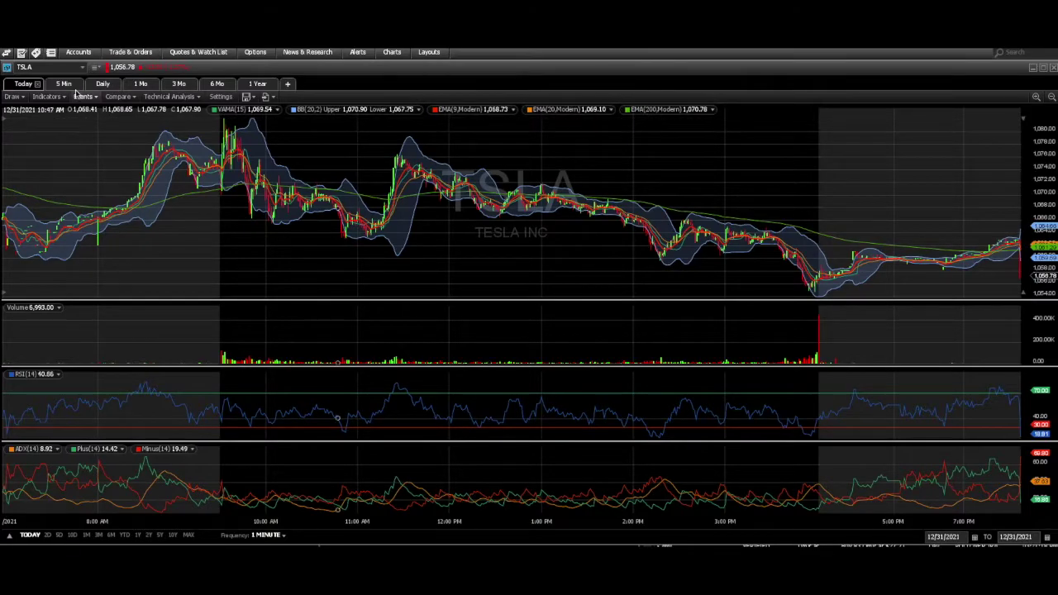
left_click(102, 84)
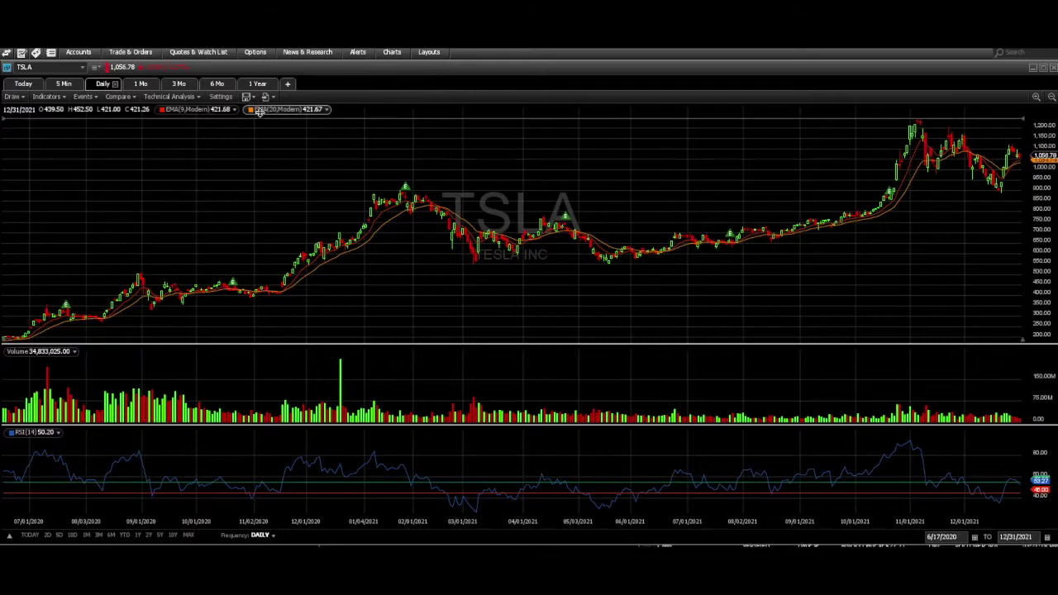
left_click(108, 86)
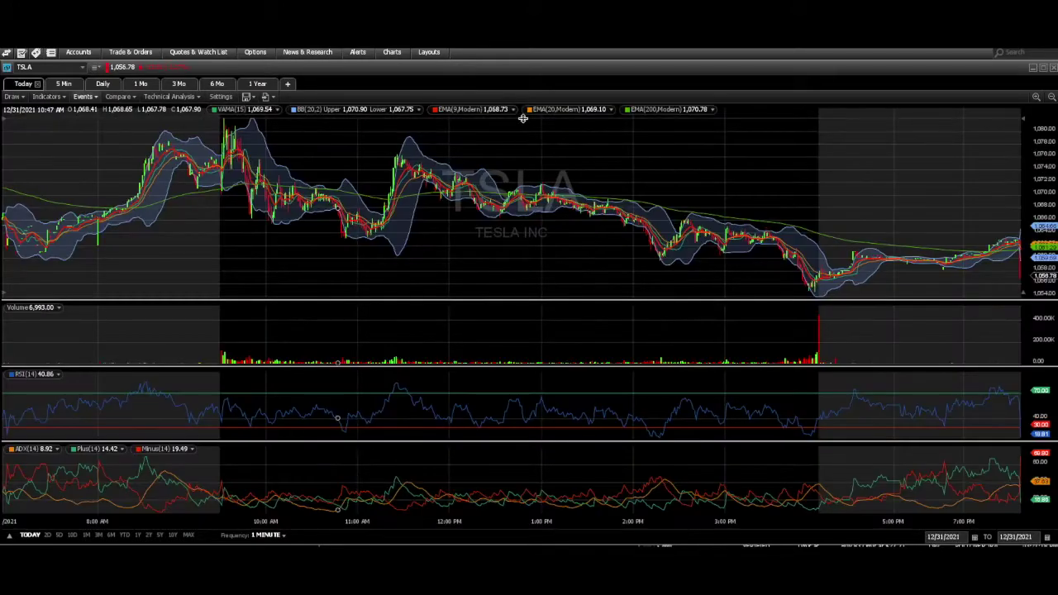
left_click(97, 85)
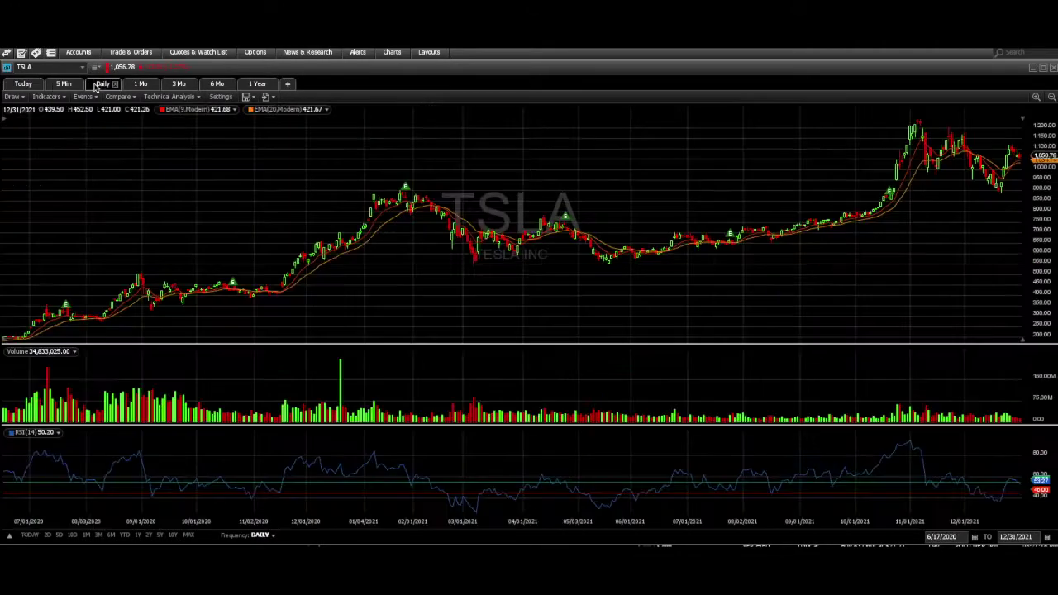
- Add a third Exponential Moving Average (EMA) indicator to the Daily chart
left_click(47, 97)
left_click(72, 125)
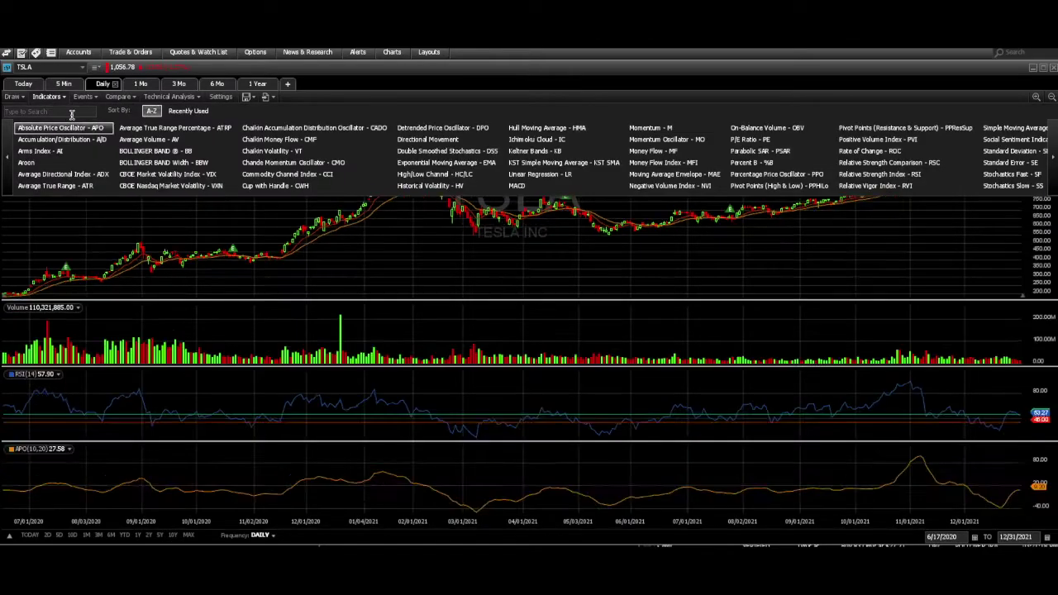
left_click(72, 111)
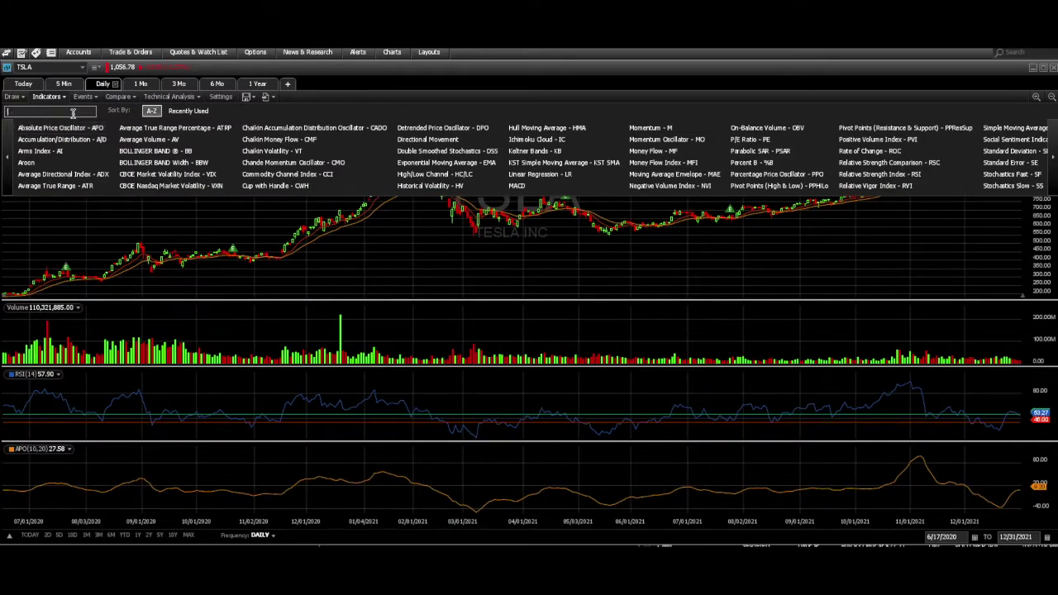
type("ema")
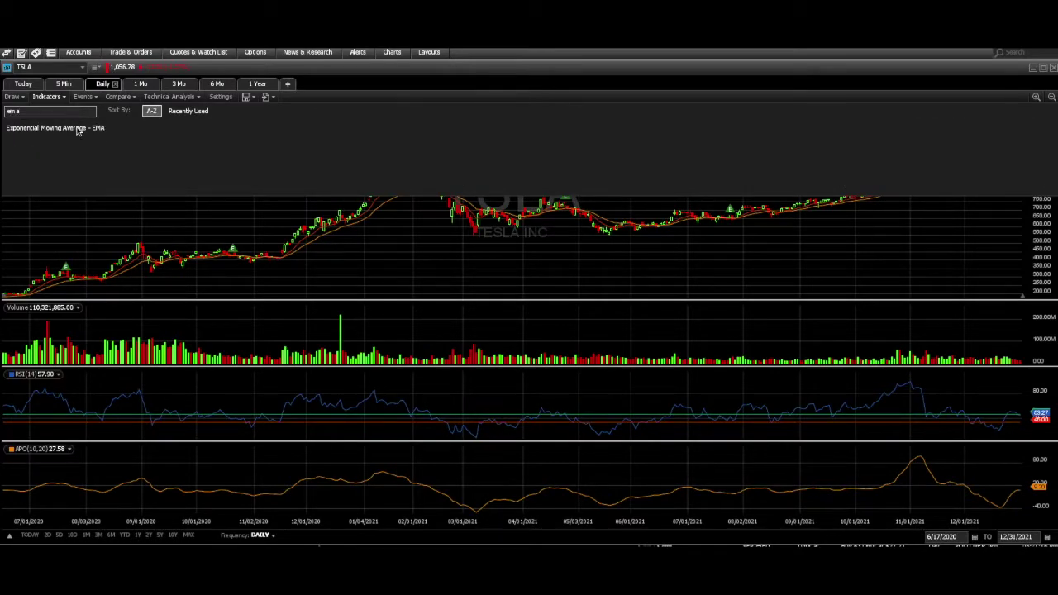
left_click(77, 129)
- Change the third EMA's line color to green and its period to 200, and apply
left_click(426, 111)
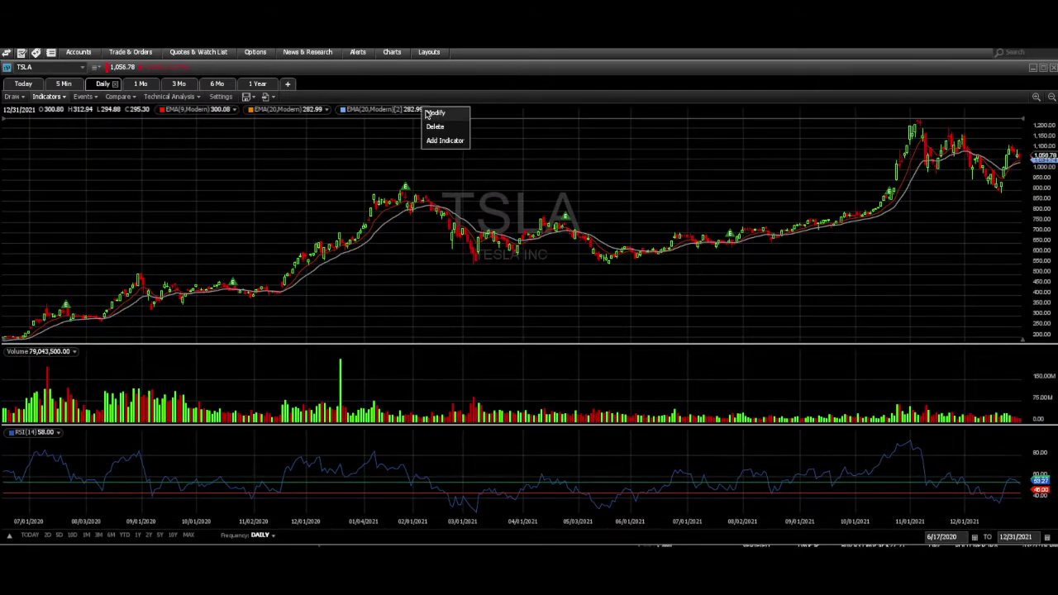
left_click(436, 114)
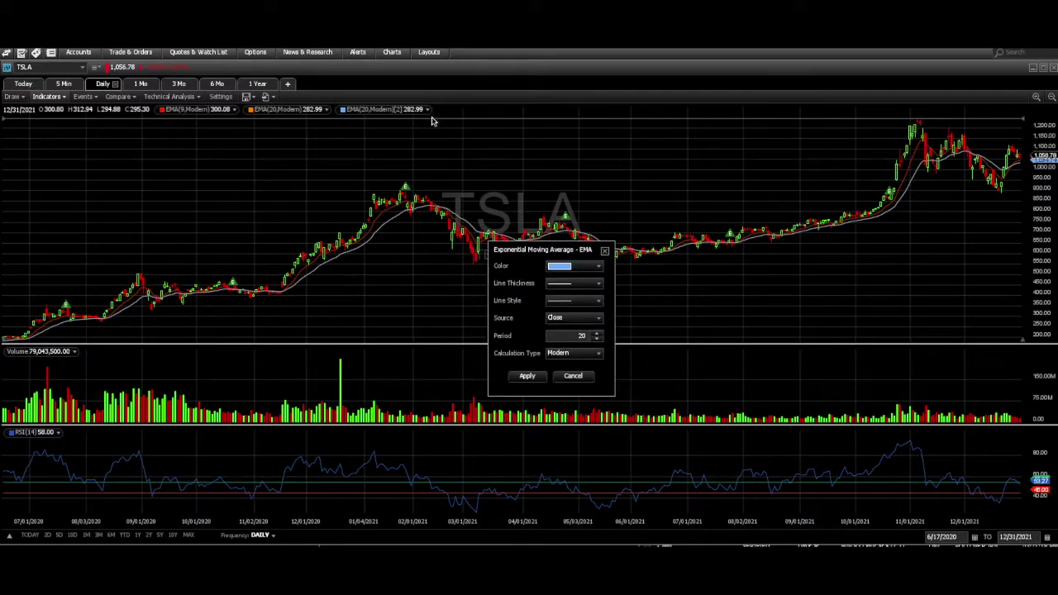
left_click(575, 266)
left_click(567, 348)
left_click(572, 337)
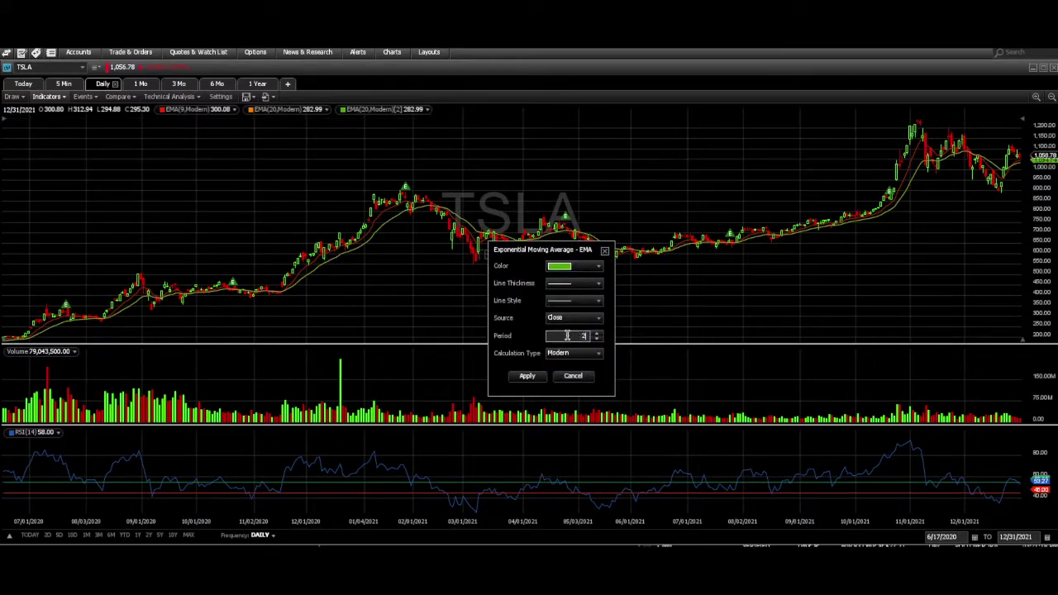
left_click(531, 377)
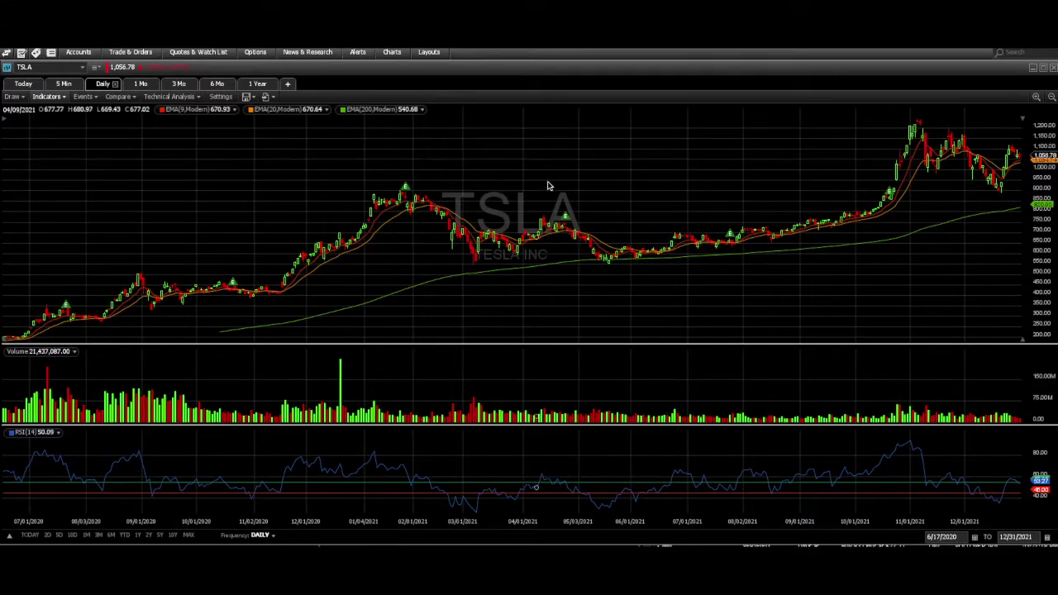
- Save the chart changes to the current layout
left_click(436, 54)
mouse_move(439, 68)
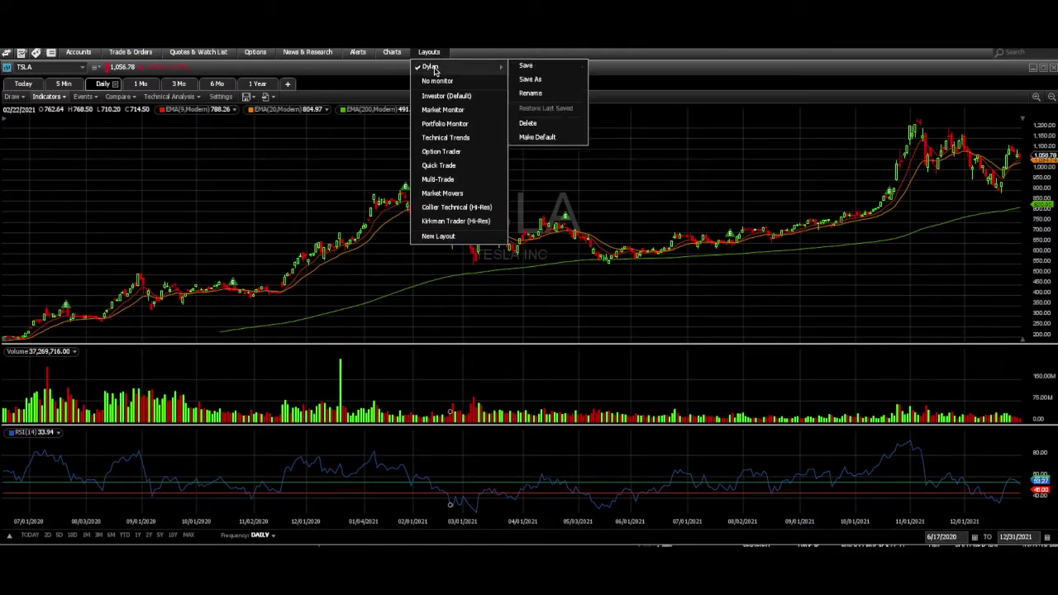
left_click(529, 68)
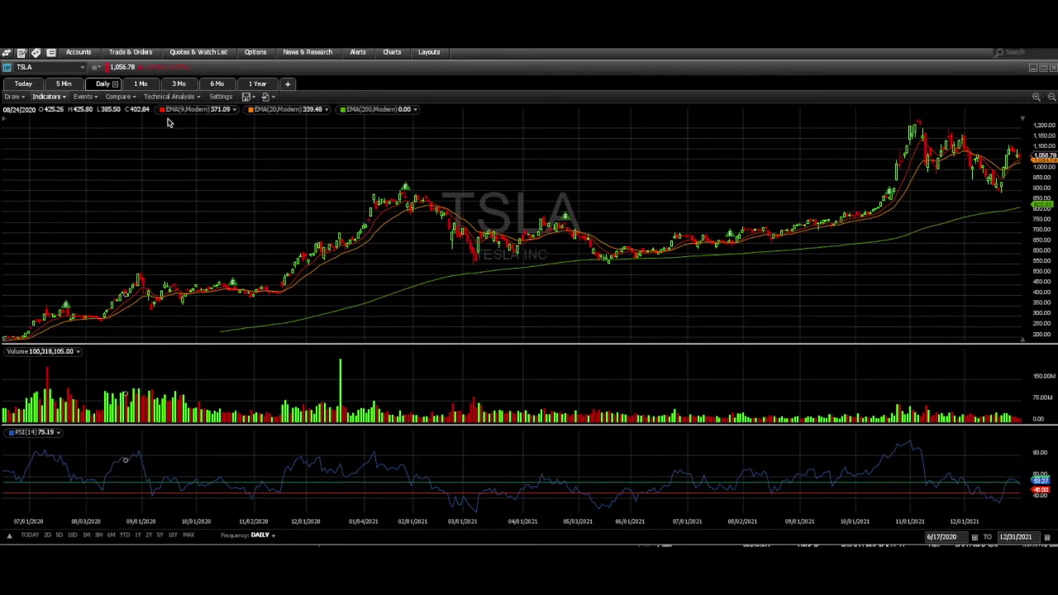
- Add the Bollinger Band (BB) indicator to the Daily chart and save the current layout again
left_click(48, 97)
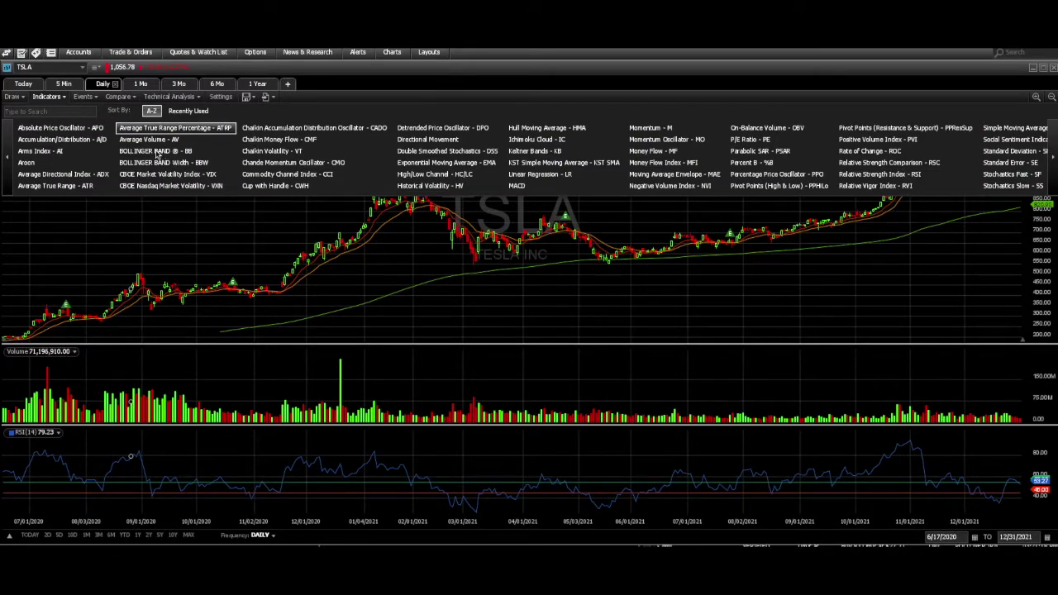
left_click(167, 162)
left_click(159, 151)
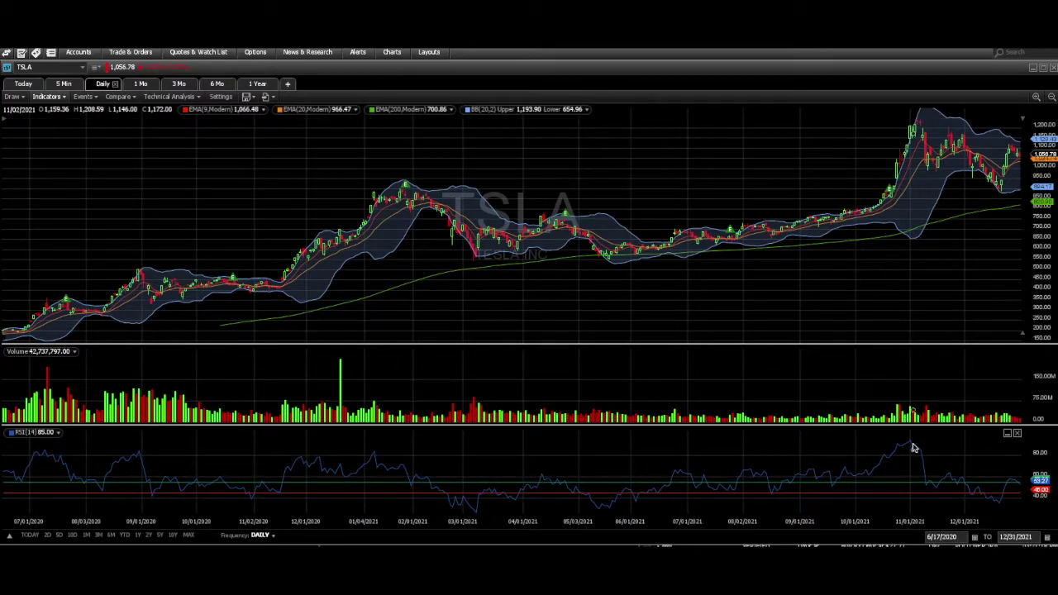
left_click(427, 58)
mouse_move(446, 70)
left_click(574, 72)
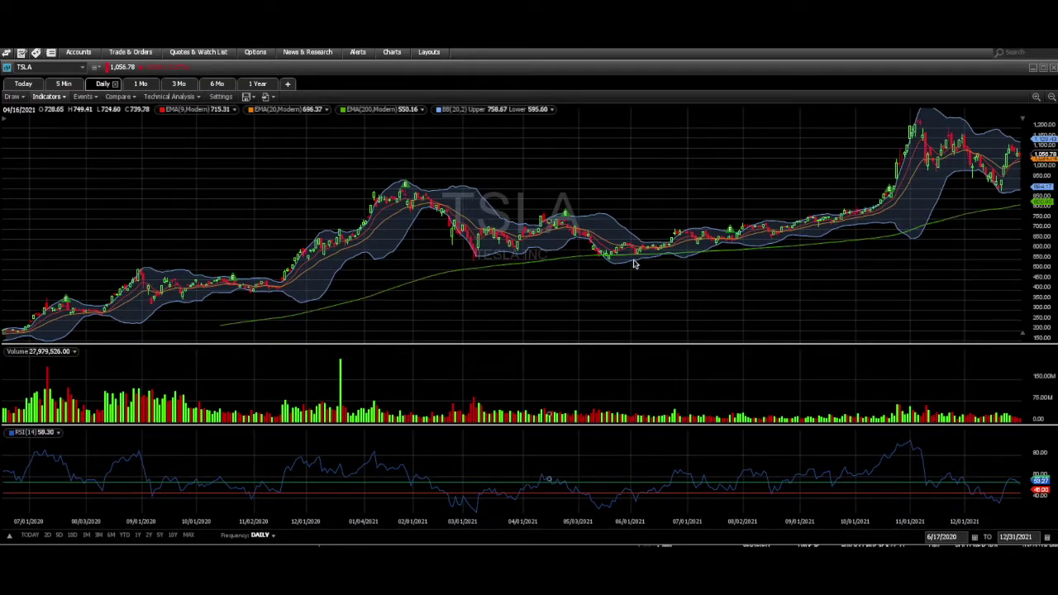
- Review the indicator setups on the Today, Daily and 5 Min charts, and view the 3 Mo chart
left_click(25, 84)
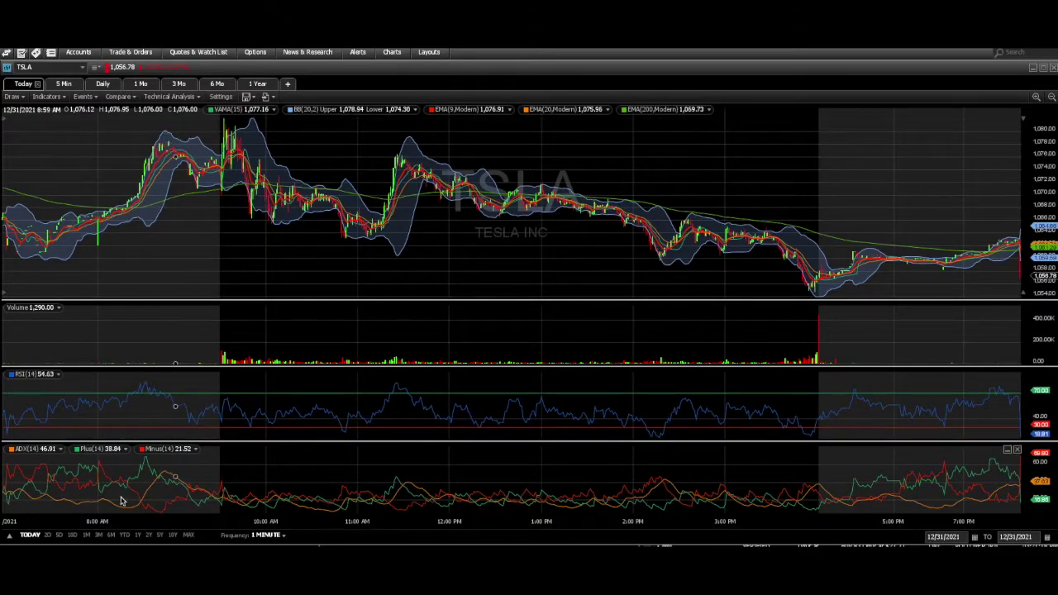
left_click(103, 83)
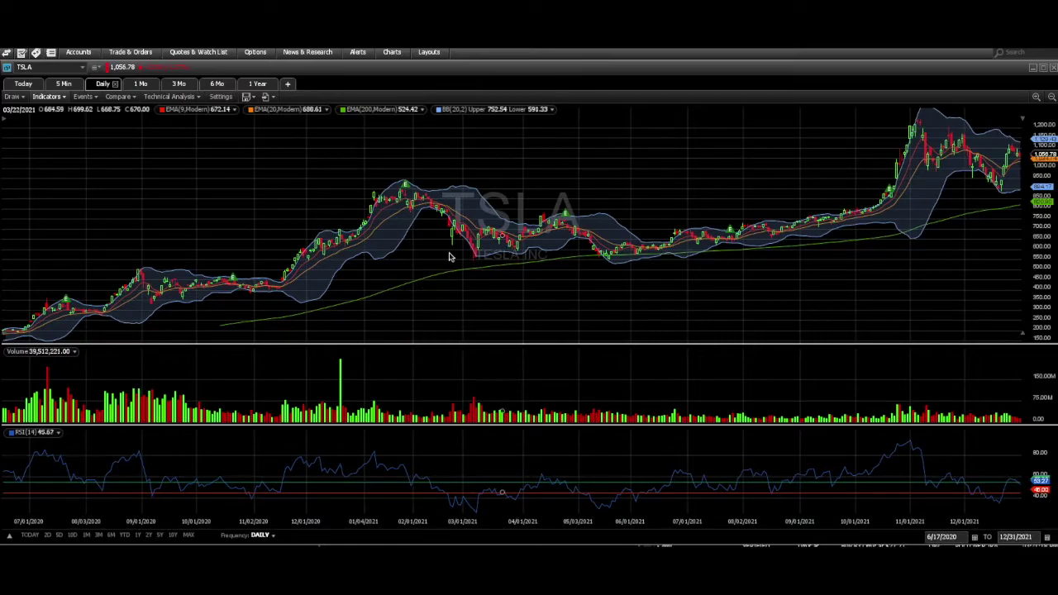
left_click(63, 84)
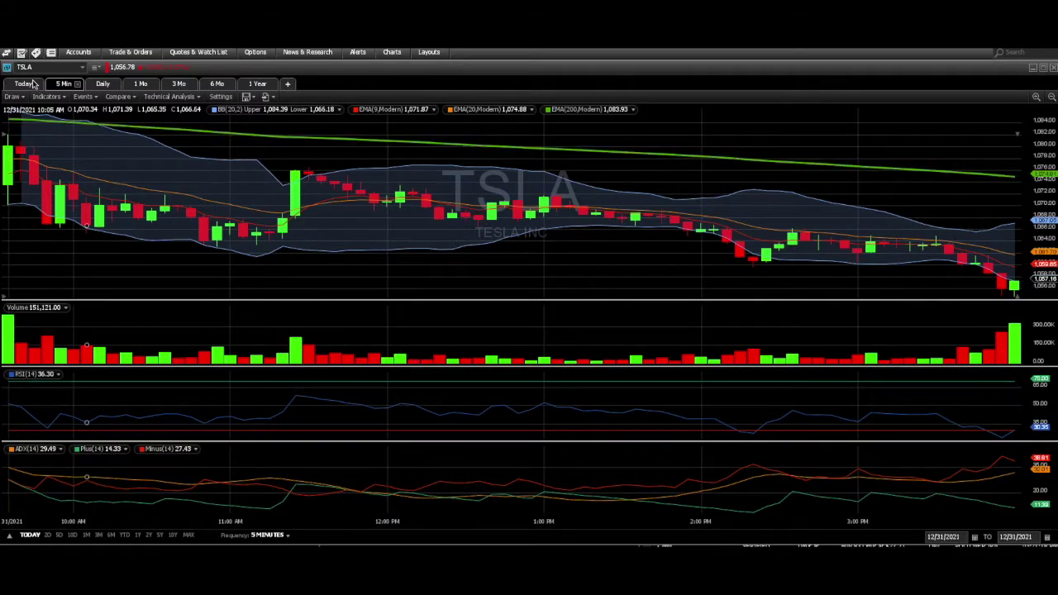
left_click(102, 85)
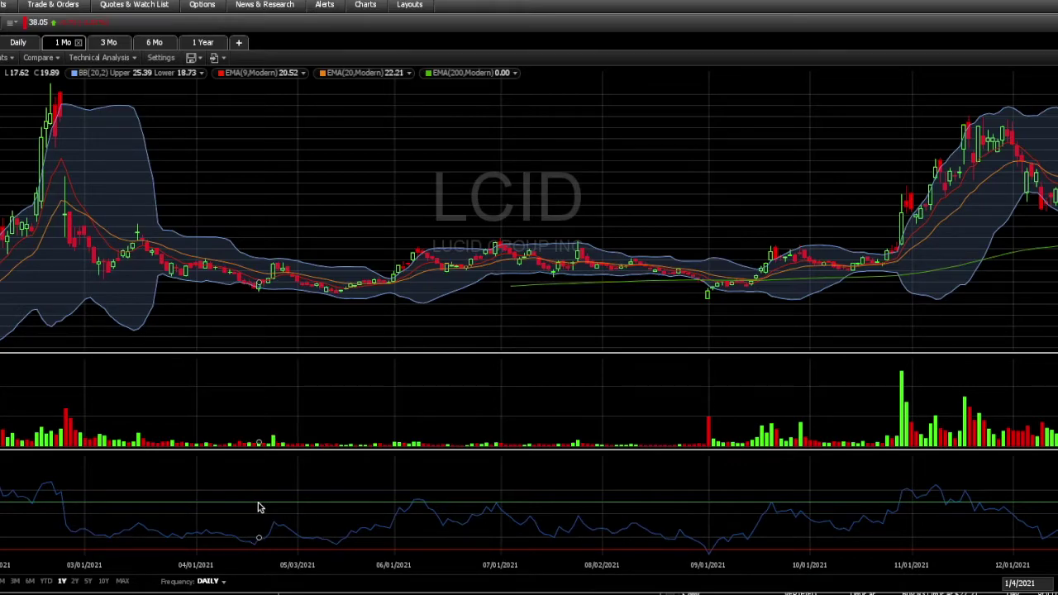
left_click(109, 42)
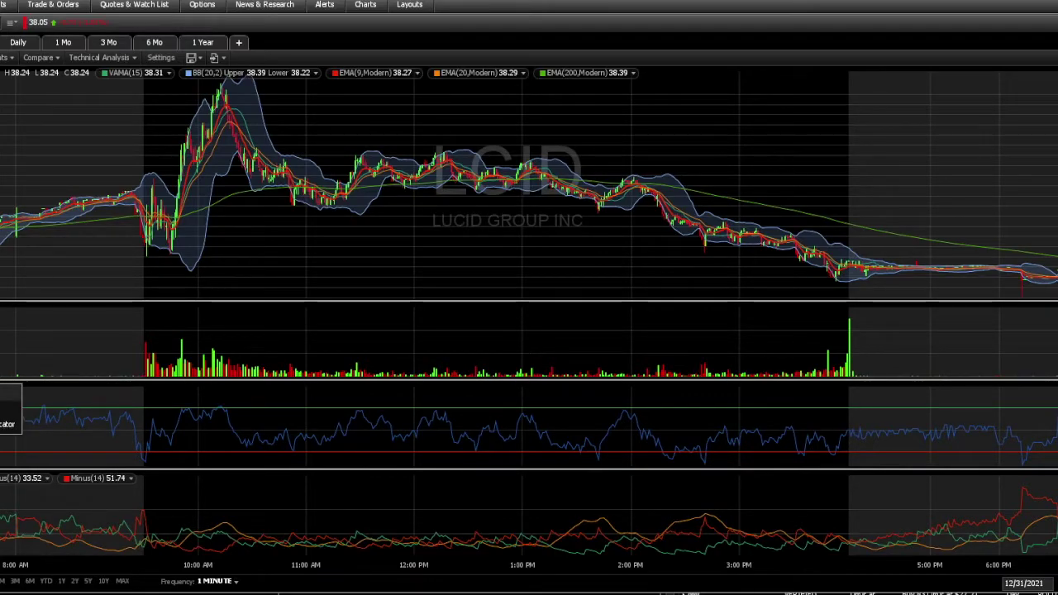
- Set the RSI overbought level to 55 and the oversold level to 45 on the 1-minute LCID chart, and apply
left_click(3, 397)
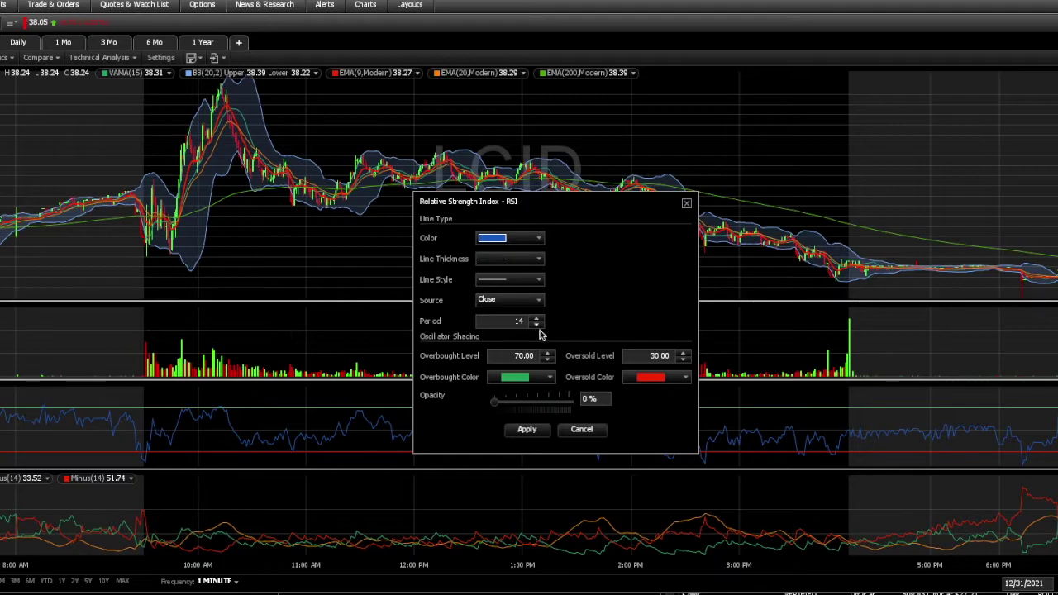
double_click(516, 357)
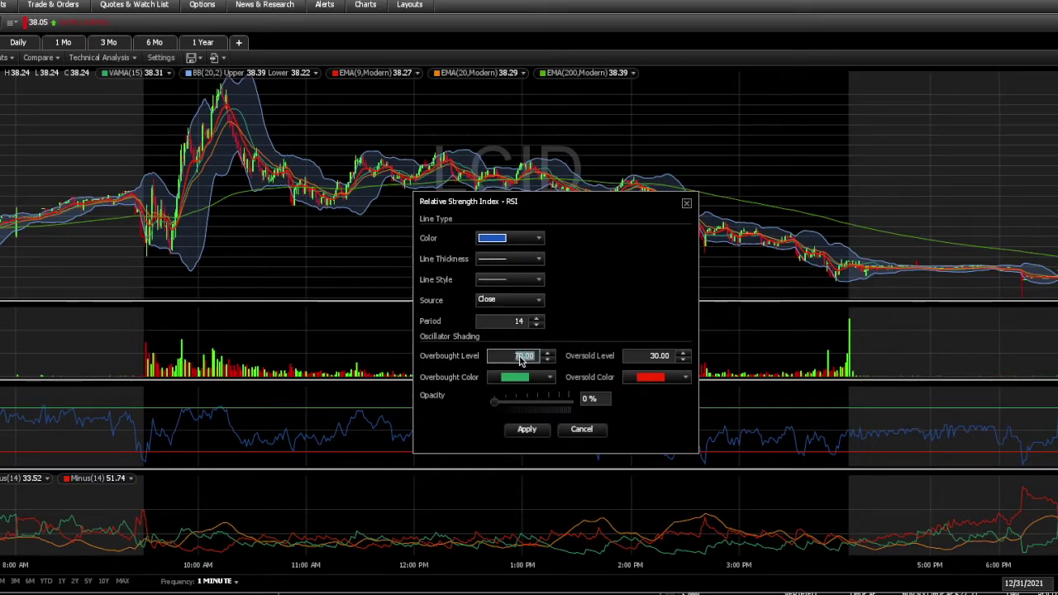
type("55")
double_click(653, 358)
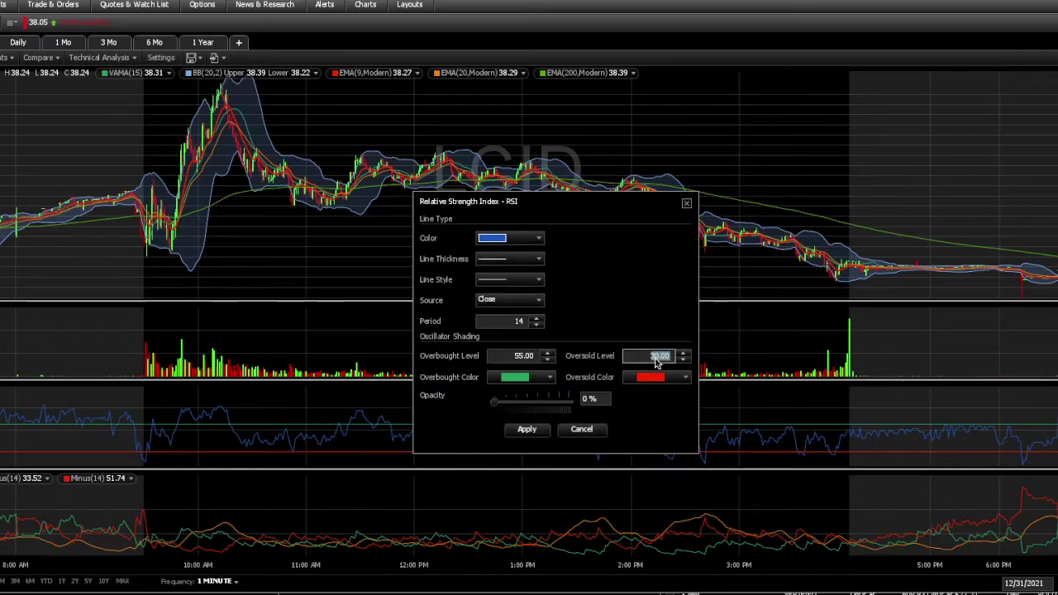
type("45")
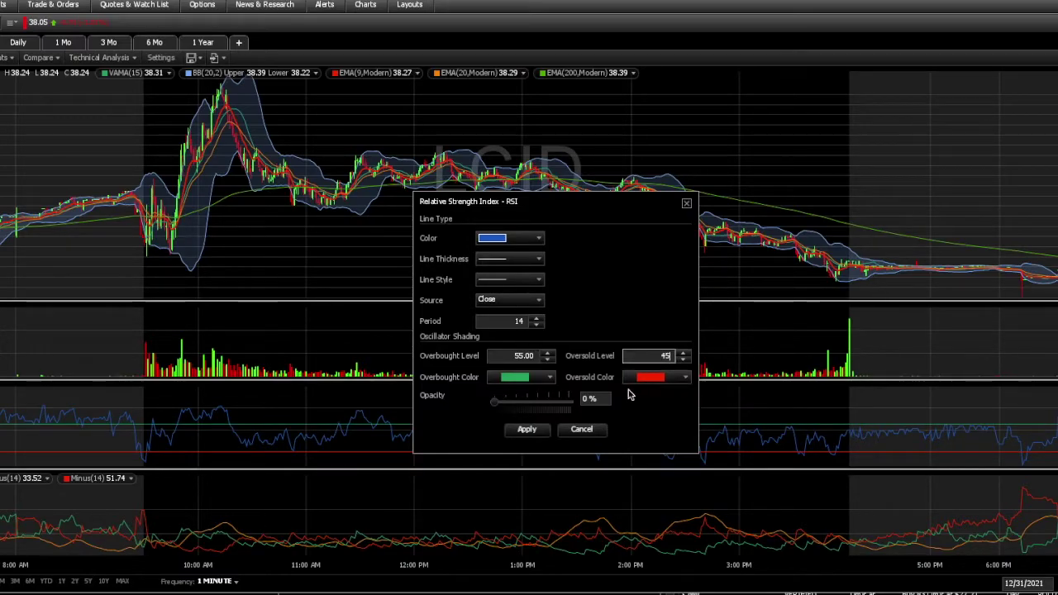
double_click(516, 358)
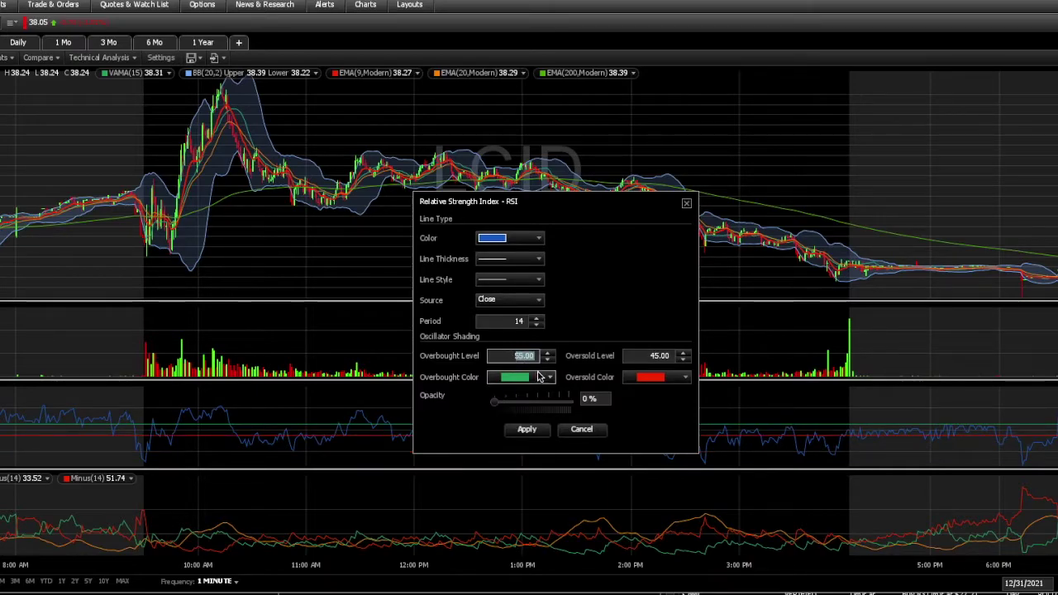
left_click(521, 429)
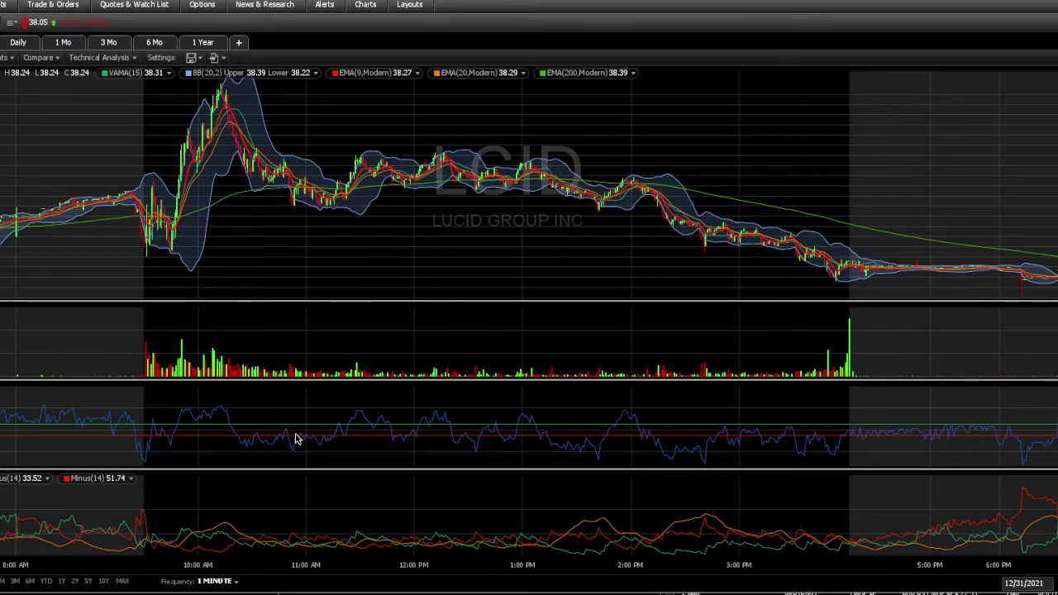
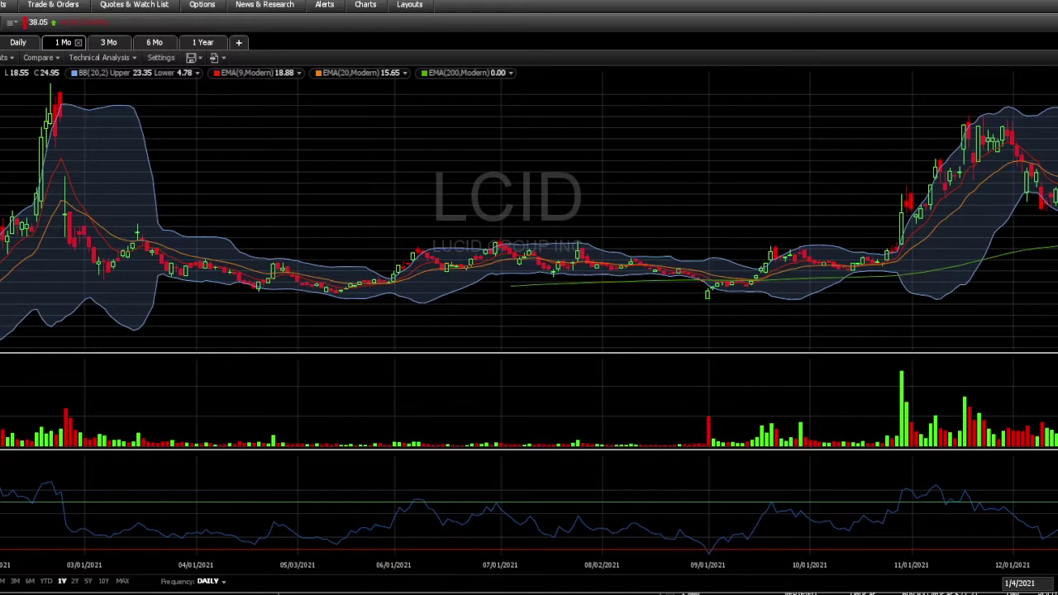
- Set the date range of the daily-frequency LCID chart to one month
left_click(3, 581)
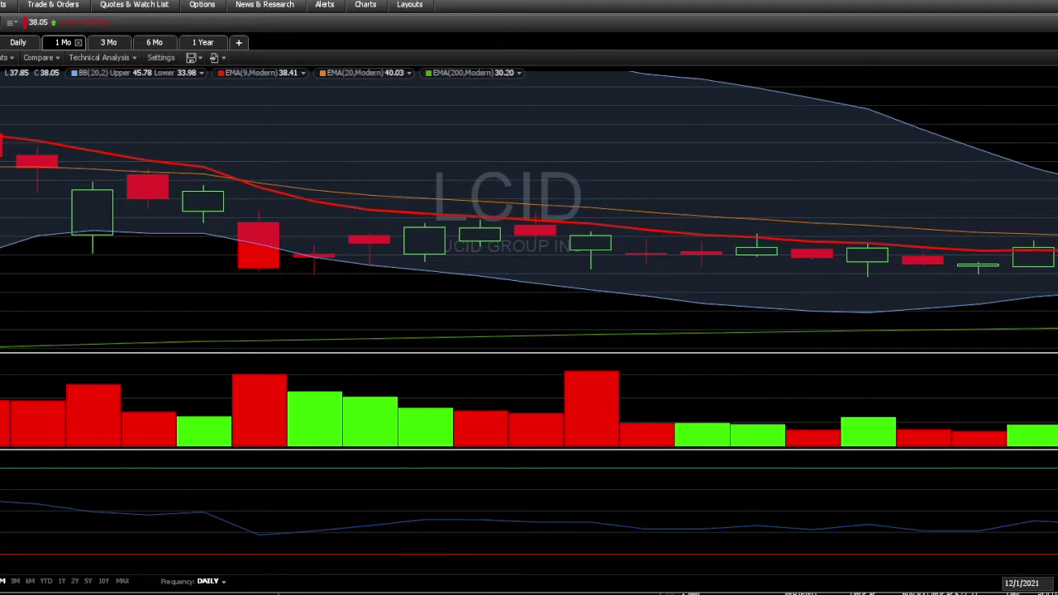
- Save the current layout with the one-month date range on the 1 Mo chart
left_click(411, 5)
mouse_move(460, 25)
left_click(521, 23)
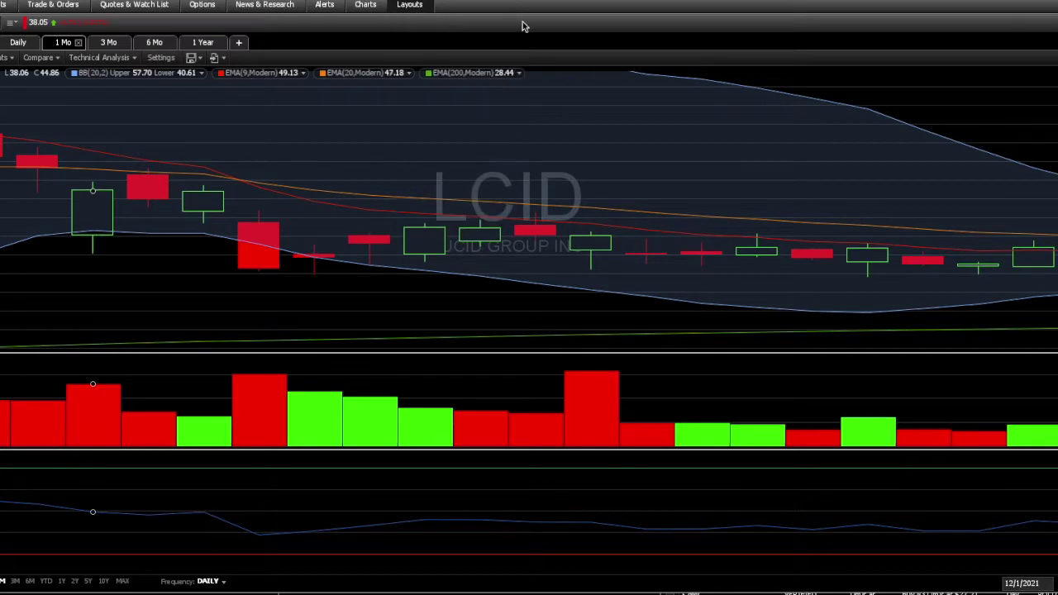
- Check the 1-minute and 1 Mo LCID charts, and set the 3 Mo chart's date range to three months
left_click(11, 46)
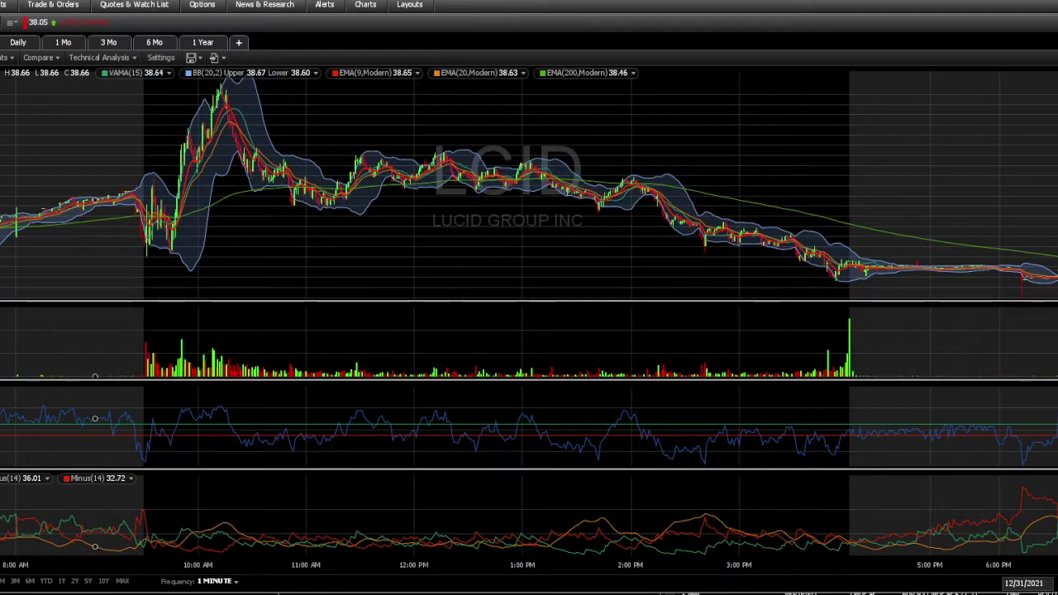
left_click(63, 42)
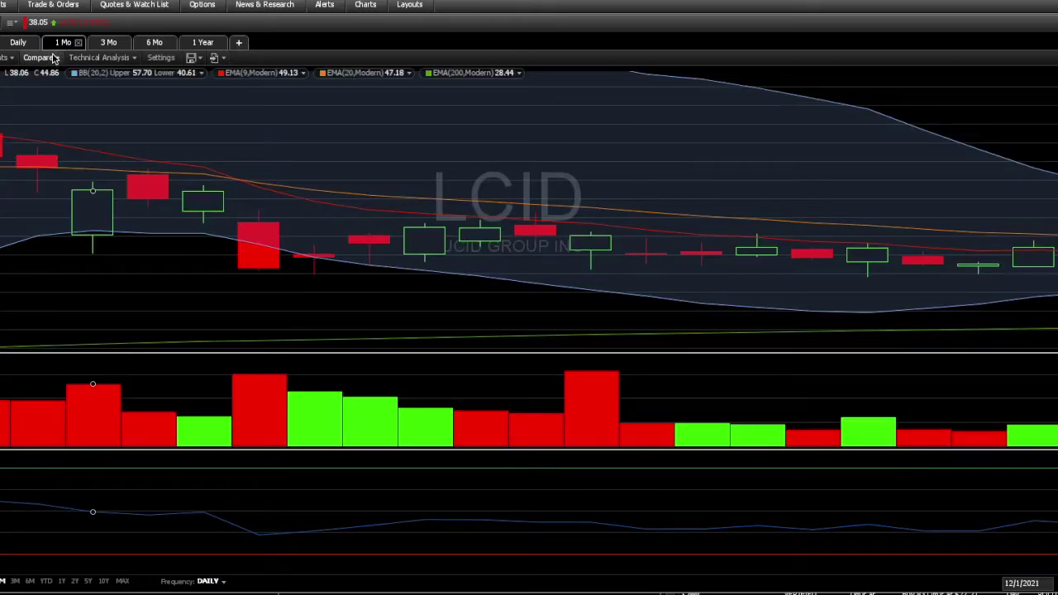
left_click(108, 42)
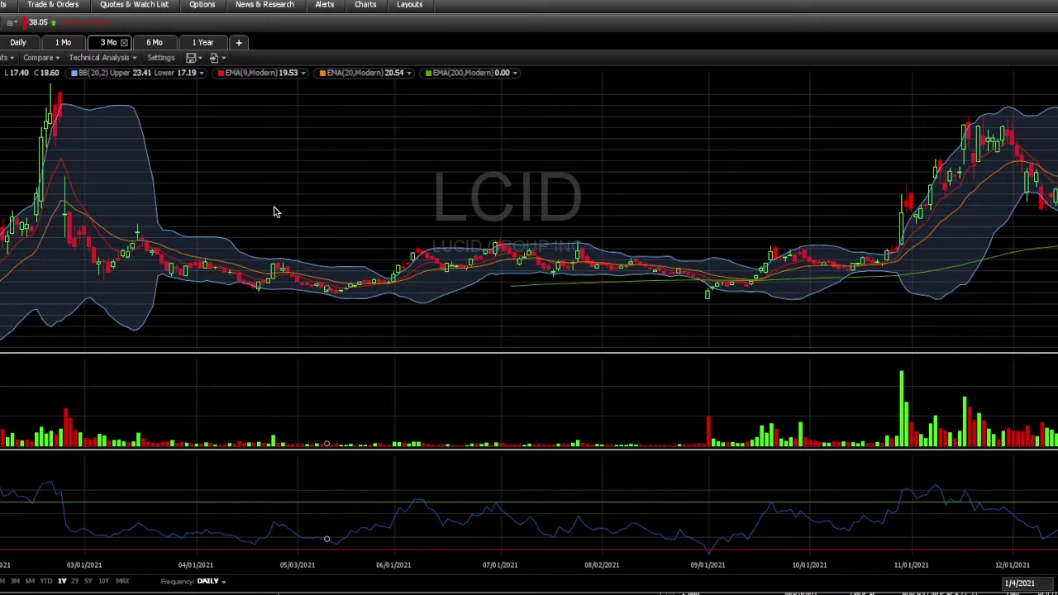
left_click(17, 582)
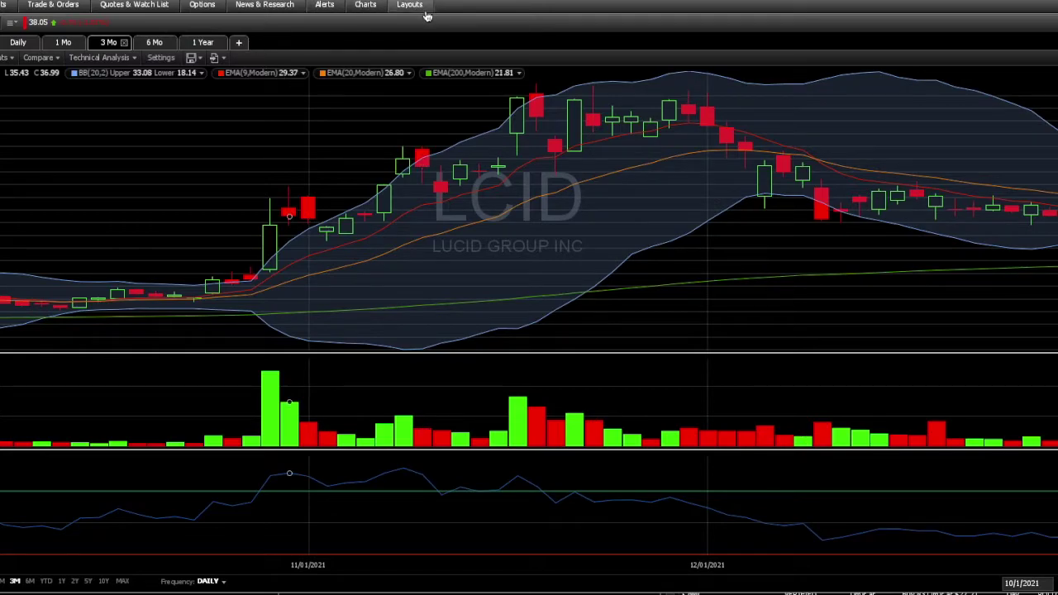
- Review LCID on the 6 Mo, 1 Year, 3 Mo, 1 Mo and 5-minute charts, and return to the 3 Mo chart
left_click(154, 44)
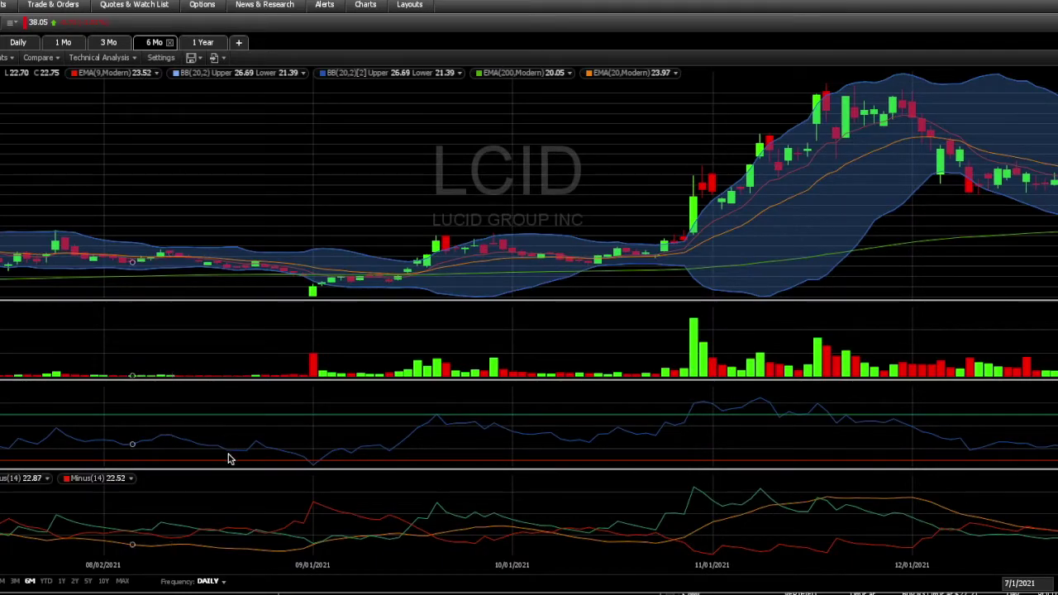
left_click(203, 43)
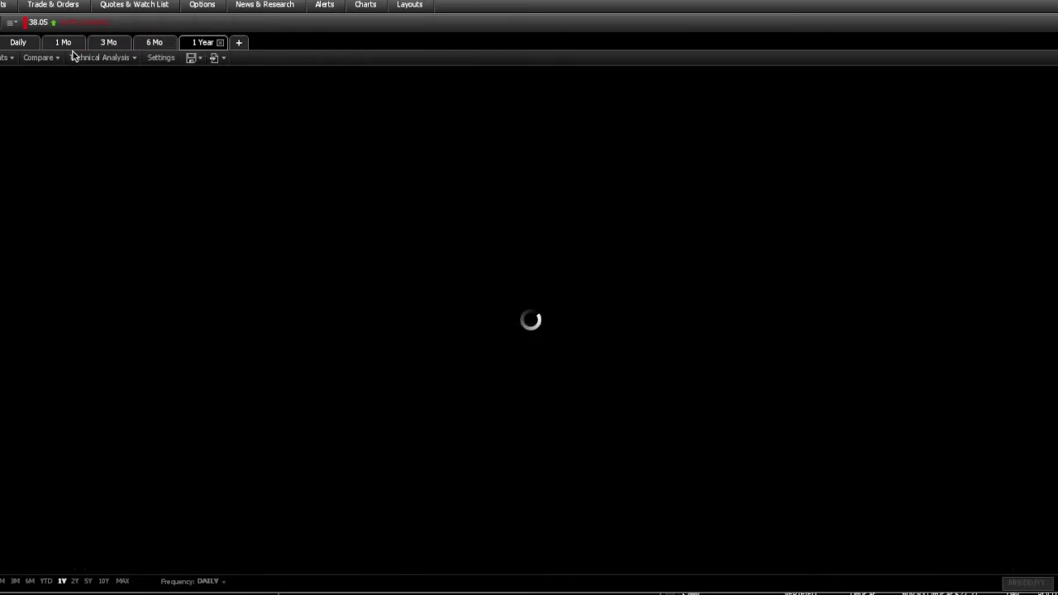
left_click(105, 45)
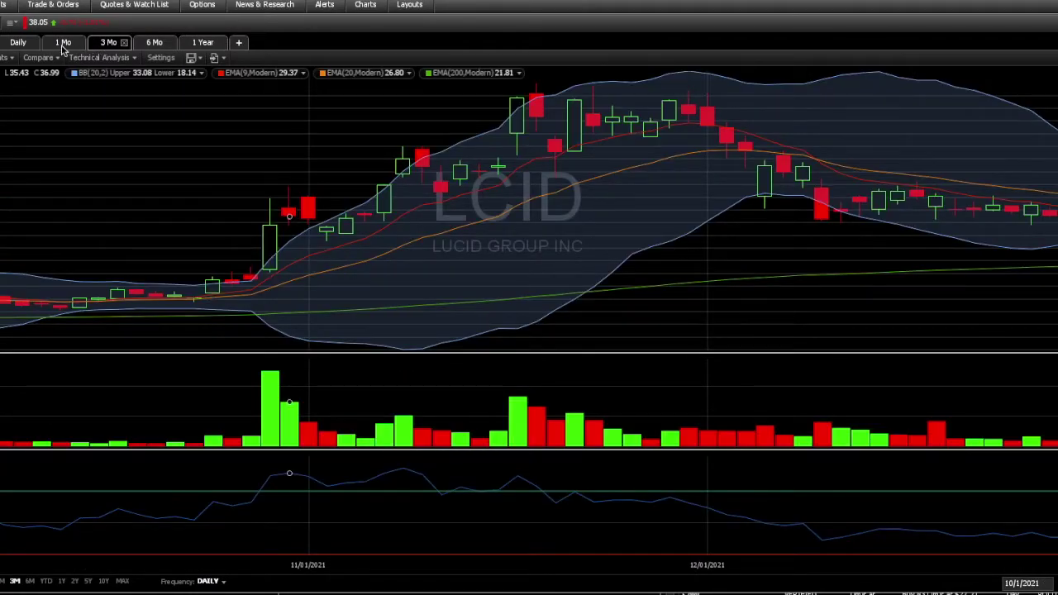
left_click(62, 46)
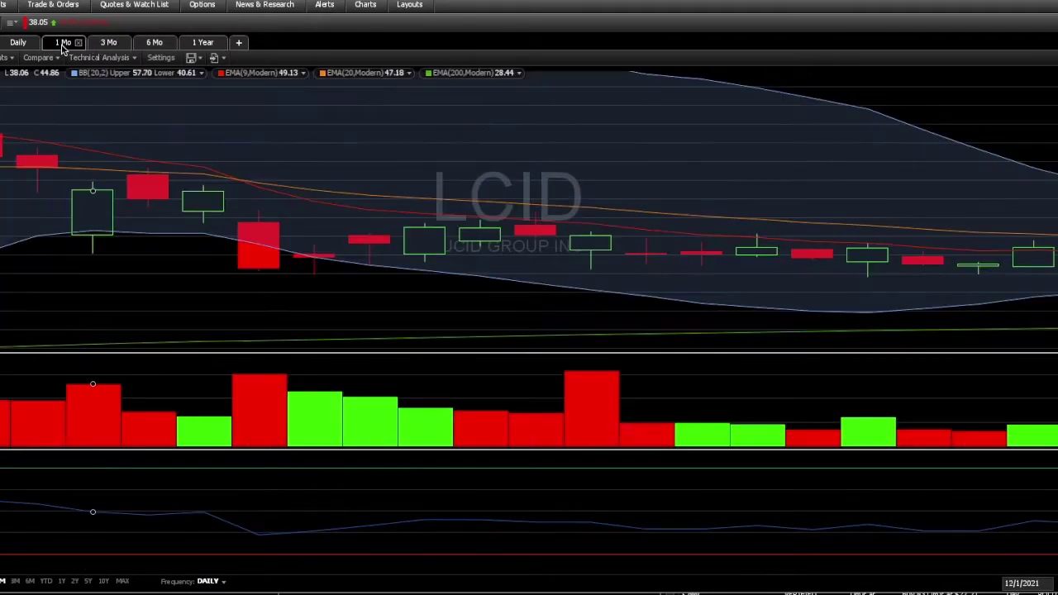
left_click(19, 43)
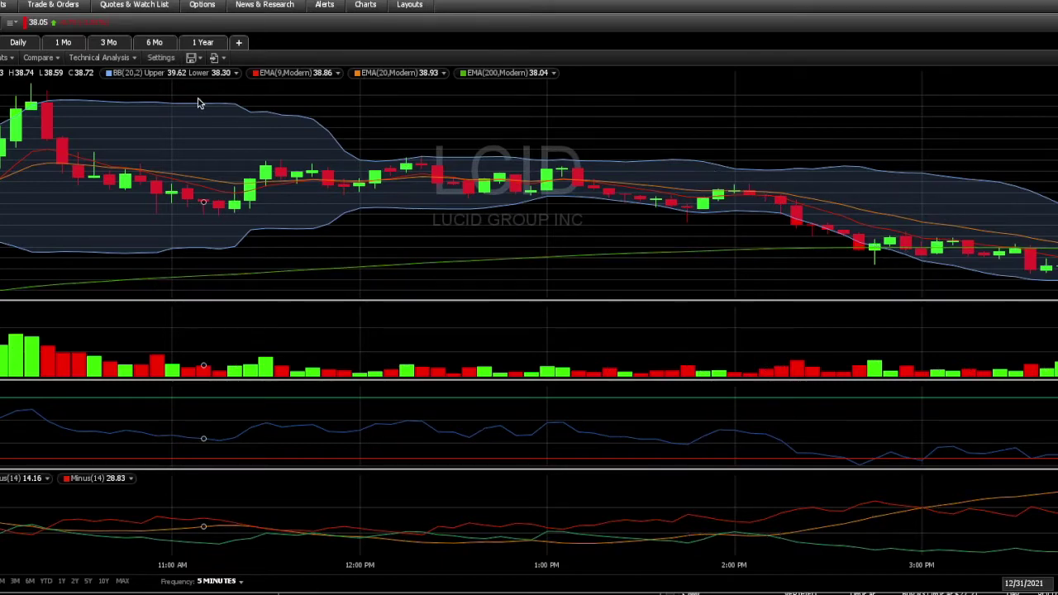
left_click(109, 42)
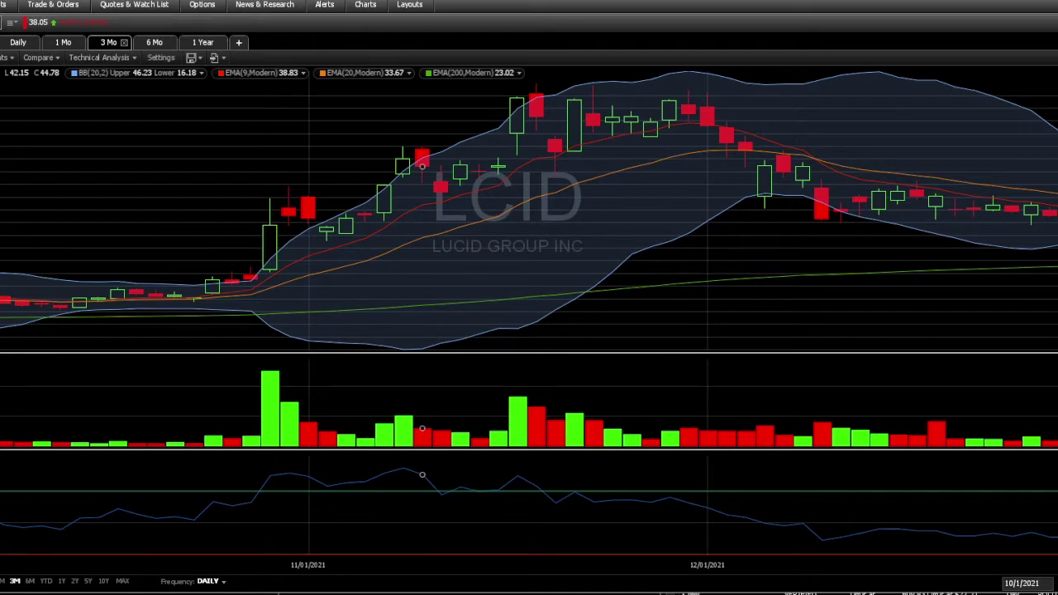
- Load the AMC symbol and examine its 3 Mo chart over a one-year range, ending on the three-month range
left_click(409, 7)
key("Return")
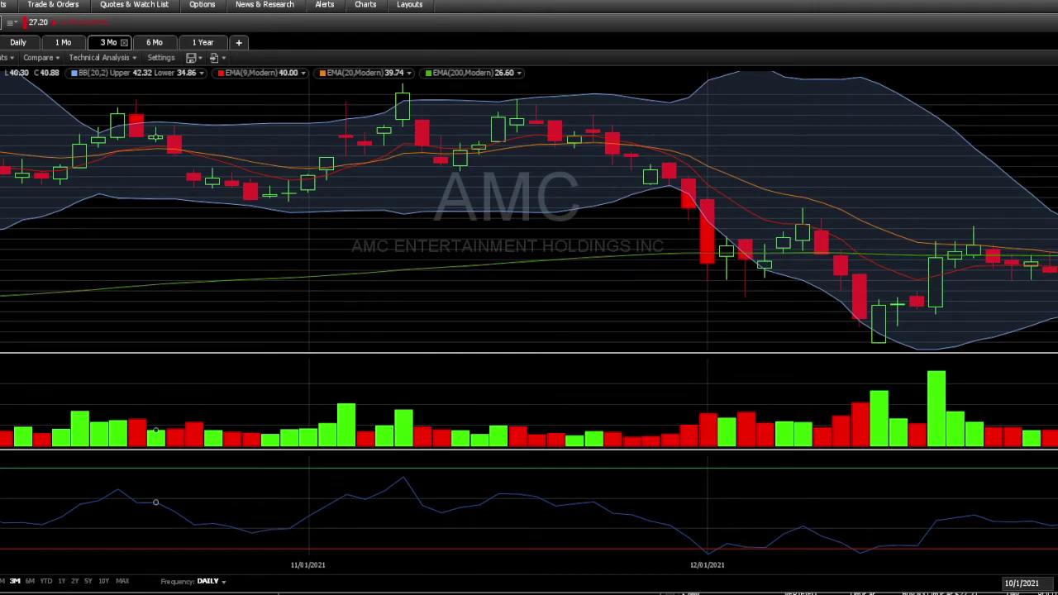
left_click(62, 582)
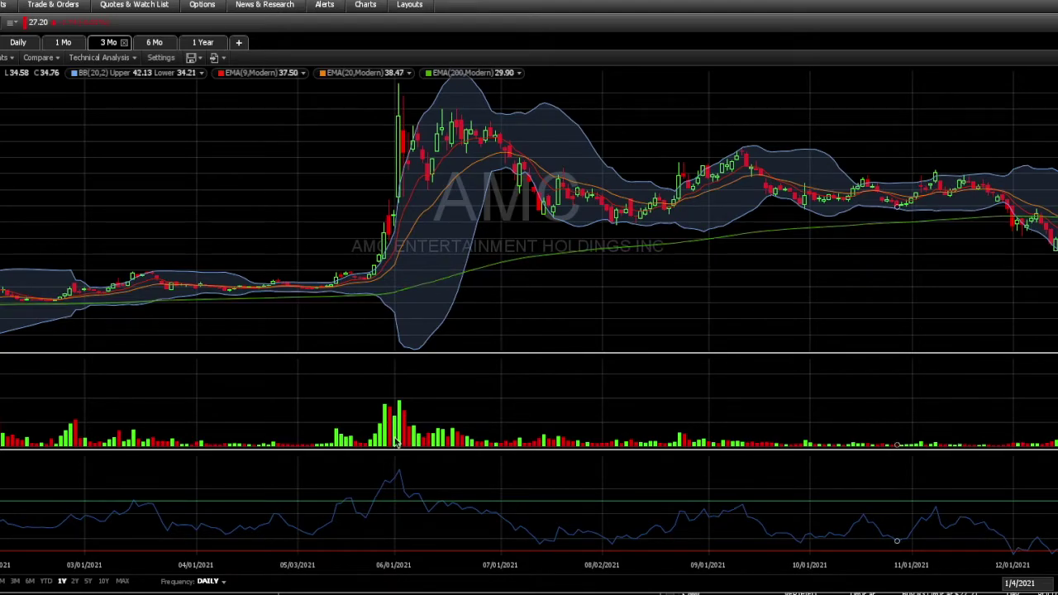
left_click(61, 581)
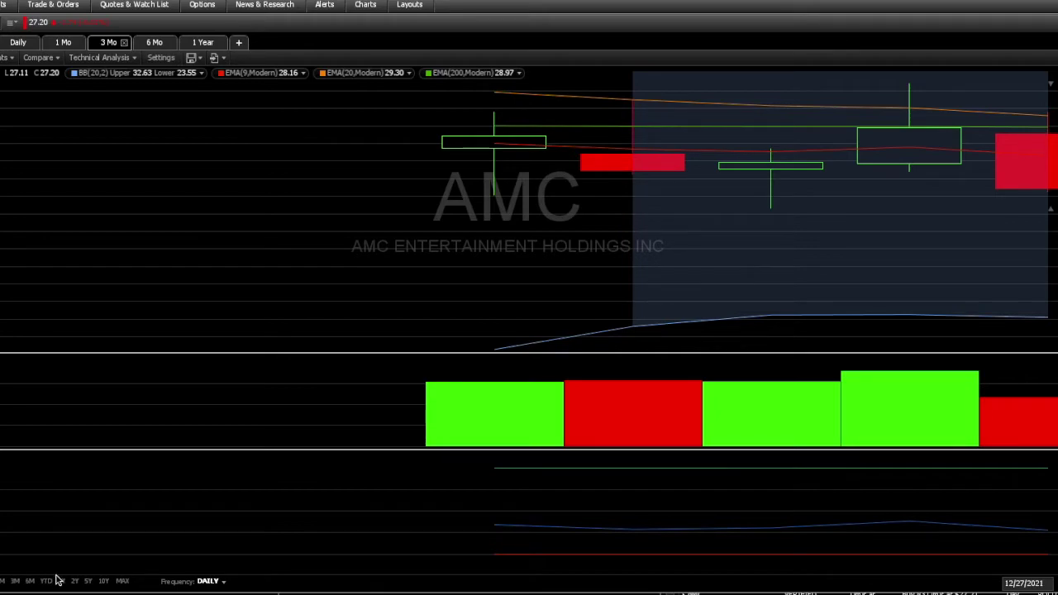
left_click(14, 581)
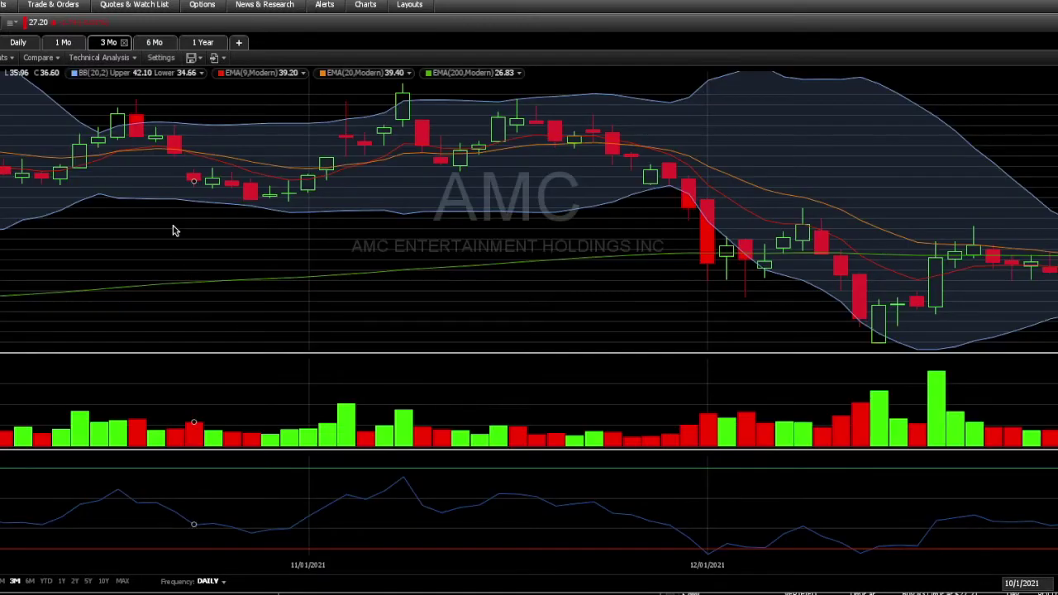
- View AMC on the 6 Mo chart, trying the year-to-date range before restoring the six-month range
left_click(155, 42)
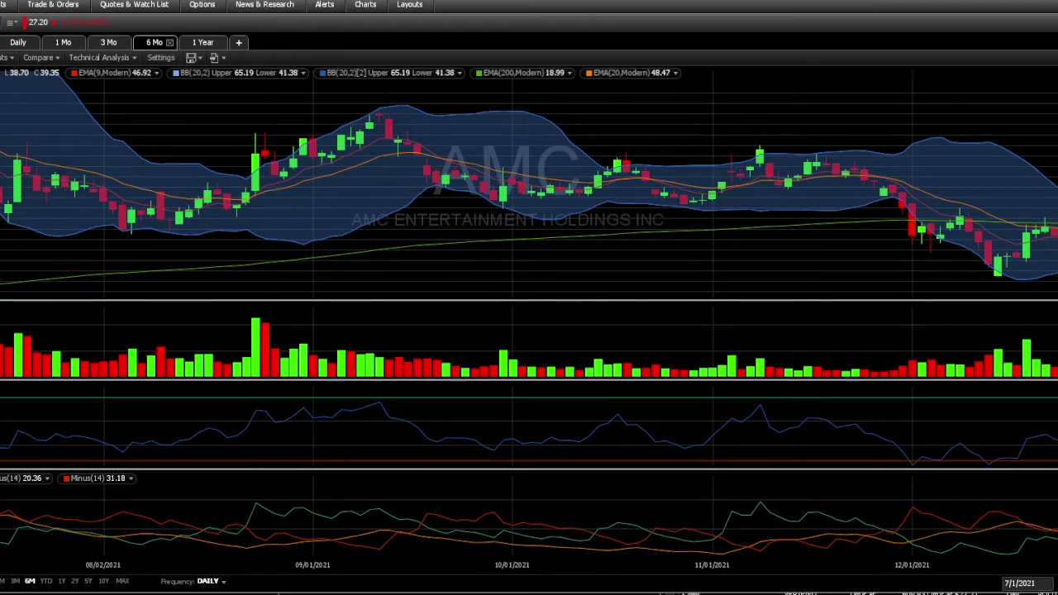
left_click(46, 582)
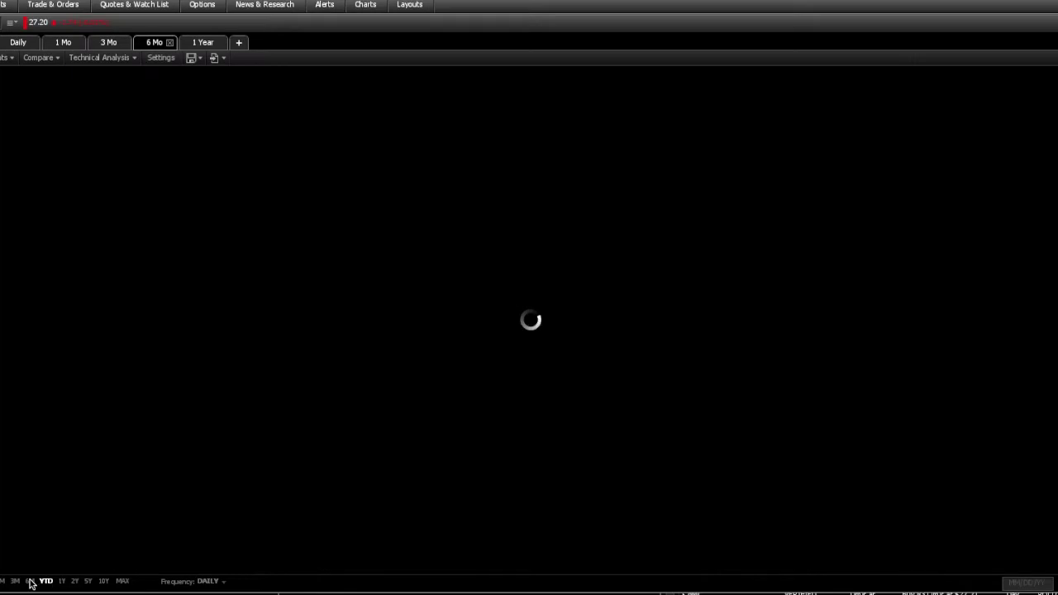
left_click(30, 583)
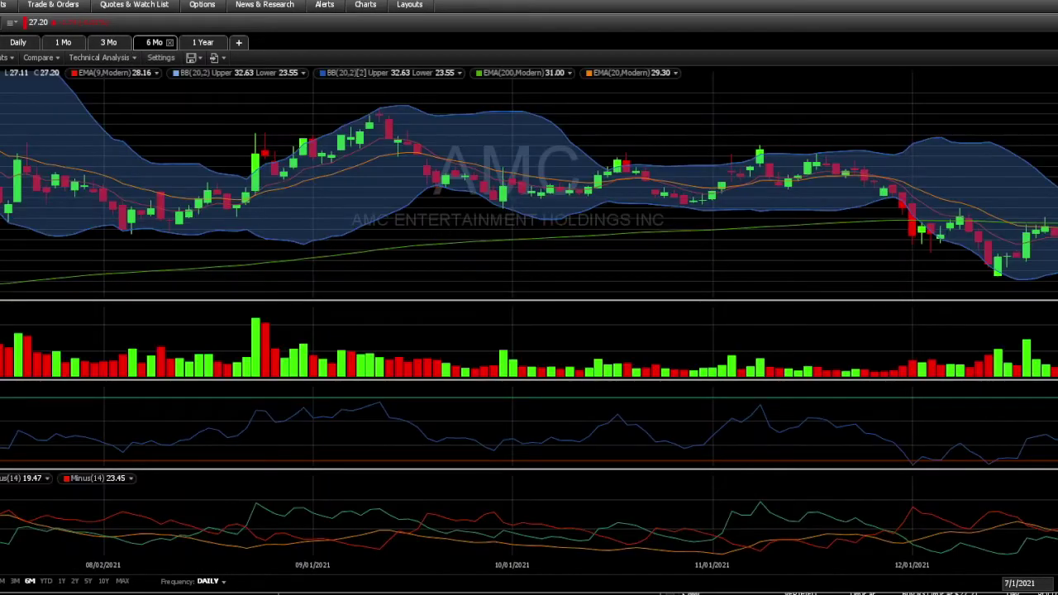
- Compare AMC's indicators on the 1-minute, Daily, 1 Mo and 3 Mo charts
double_click(692, 277)
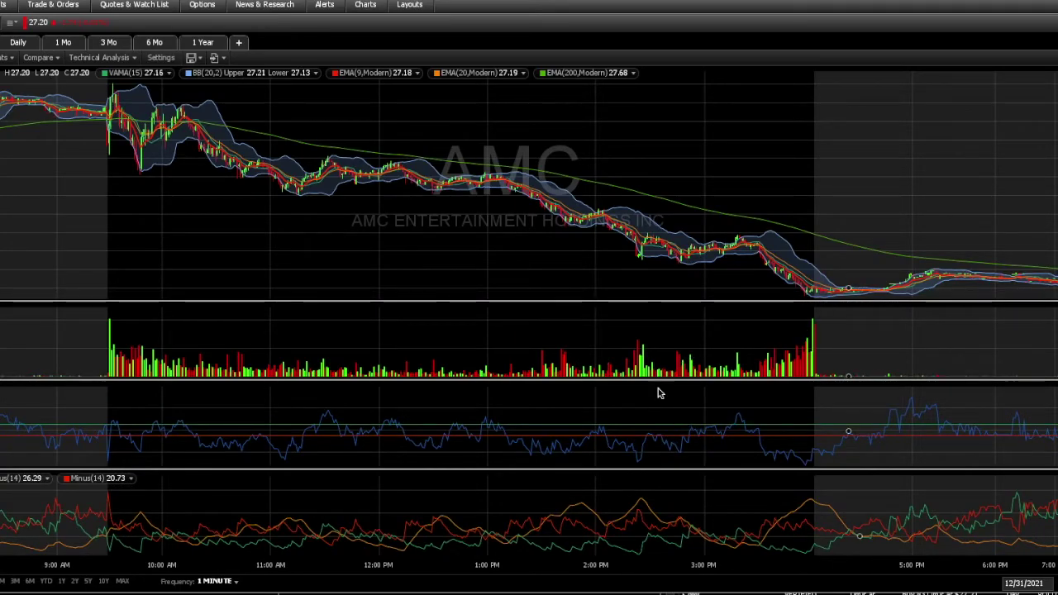
left_click(21, 47)
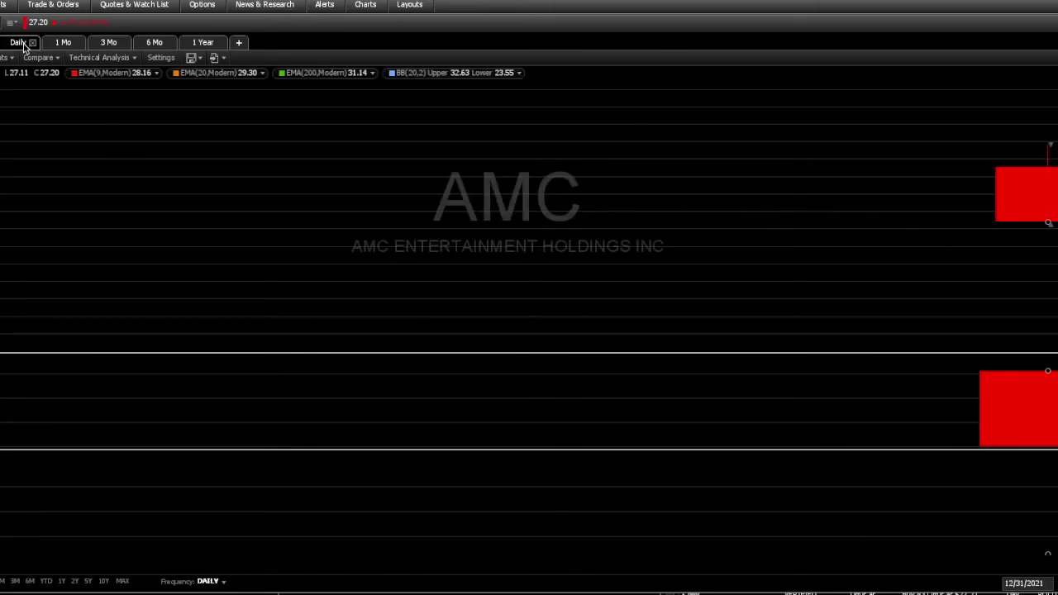
left_click(68, 43)
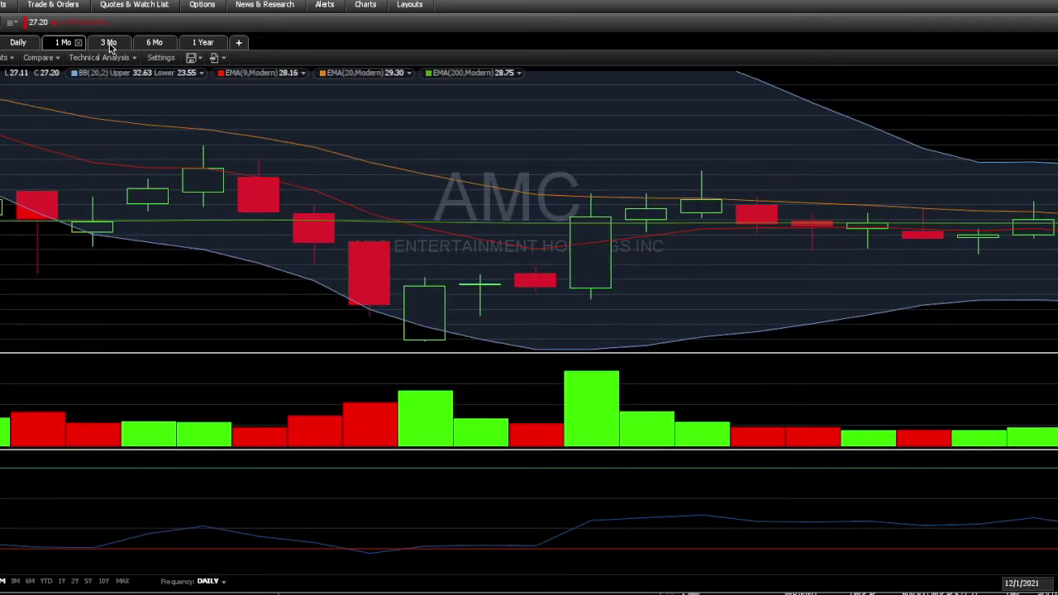
left_click(108, 43)
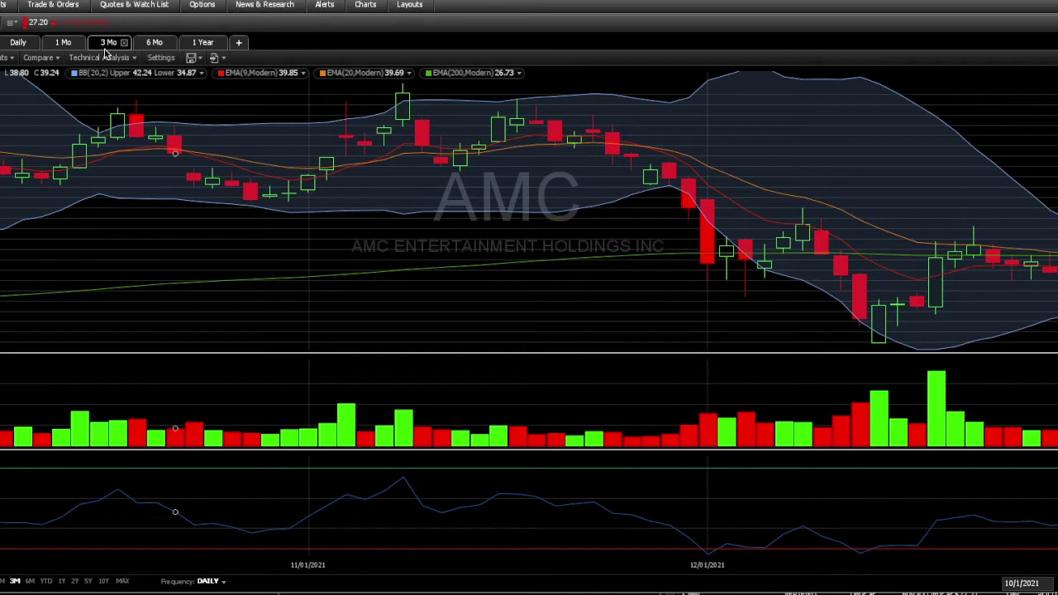